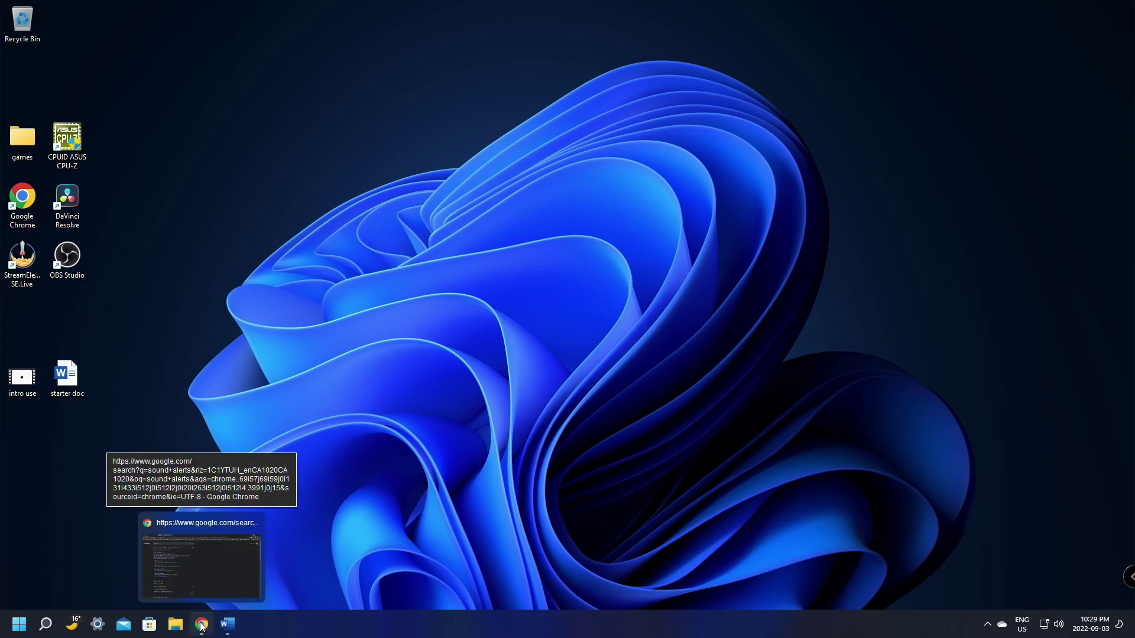
- Bring back Chrome's 'sound alerts' search results and open the Sound Alerts homepage result
click(202, 626)
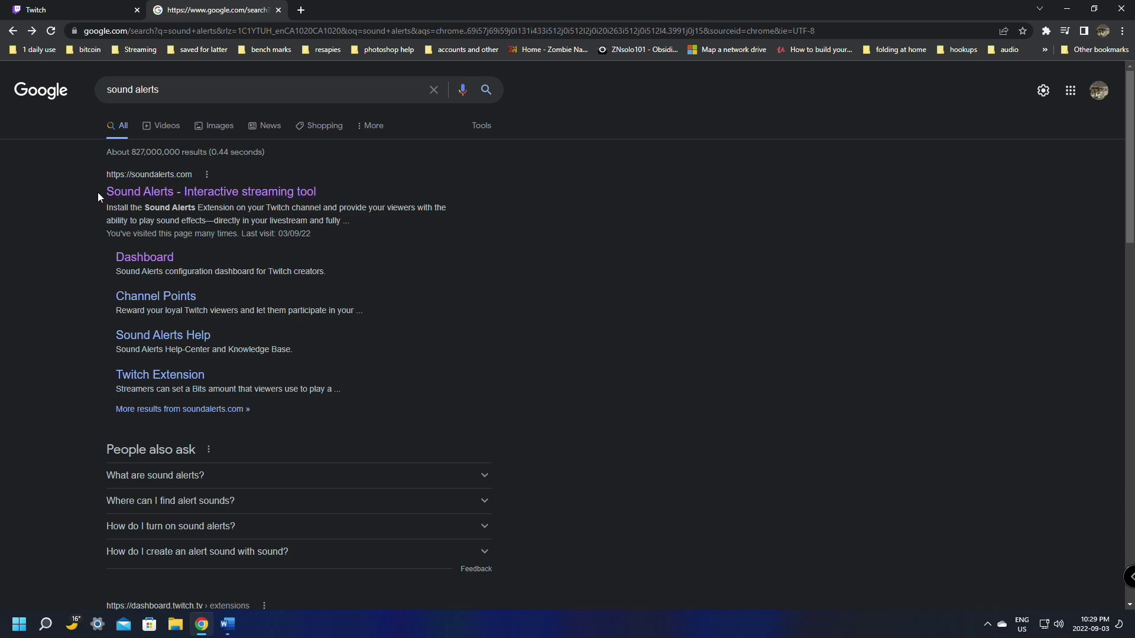
click(157, 195)
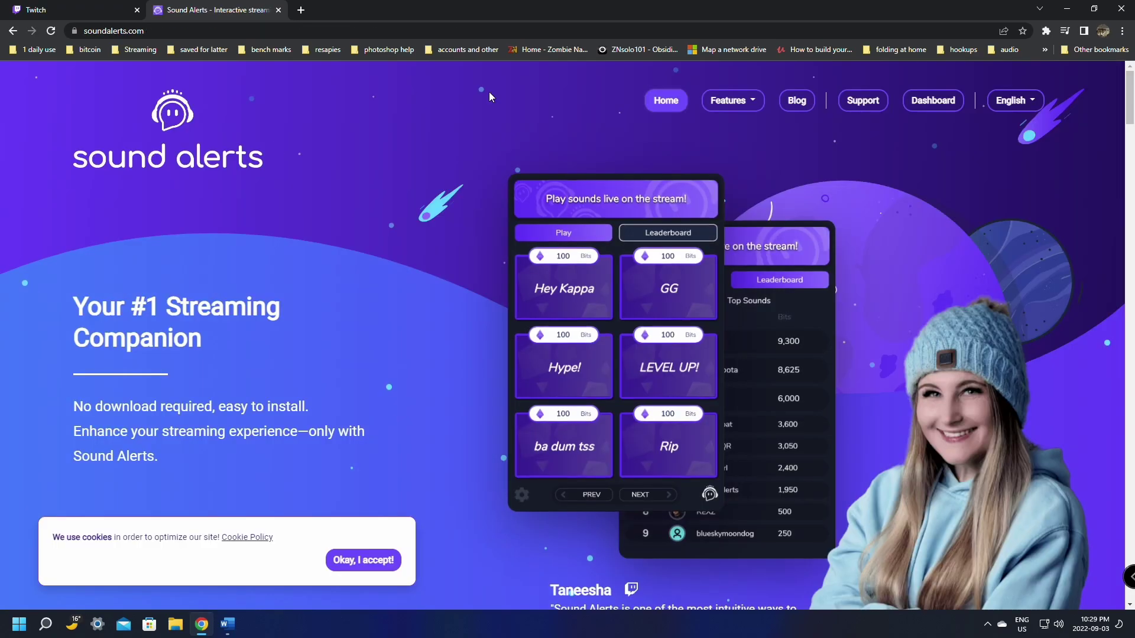
- Log in to the Sound Alerts dashboard with Twitch and authorize the app's access
click(933, 105)
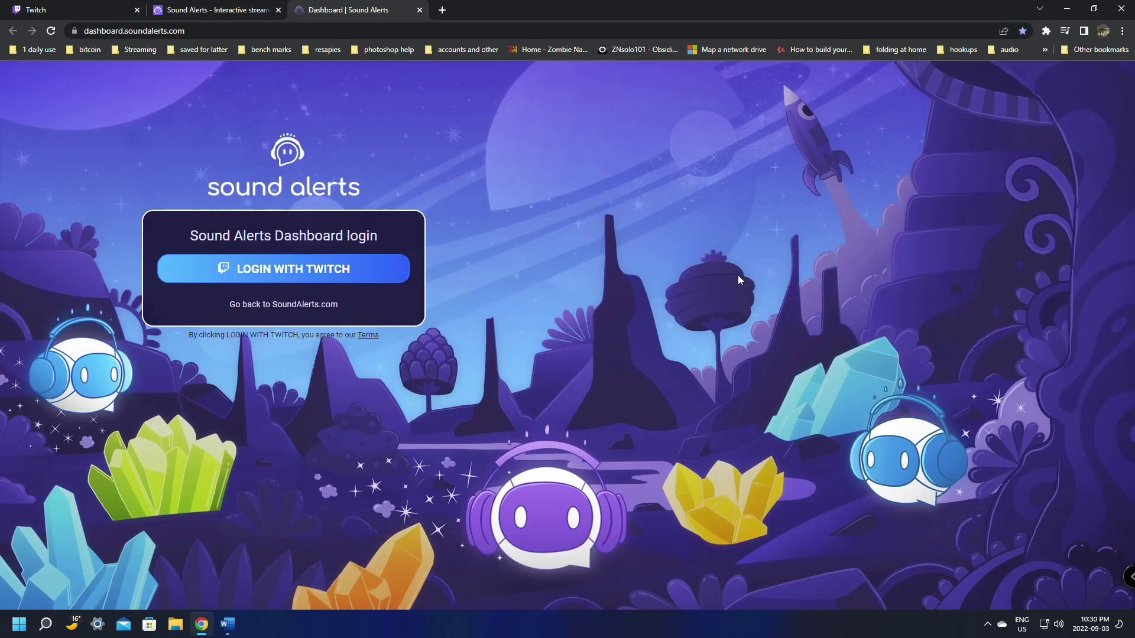
click(303, 274)
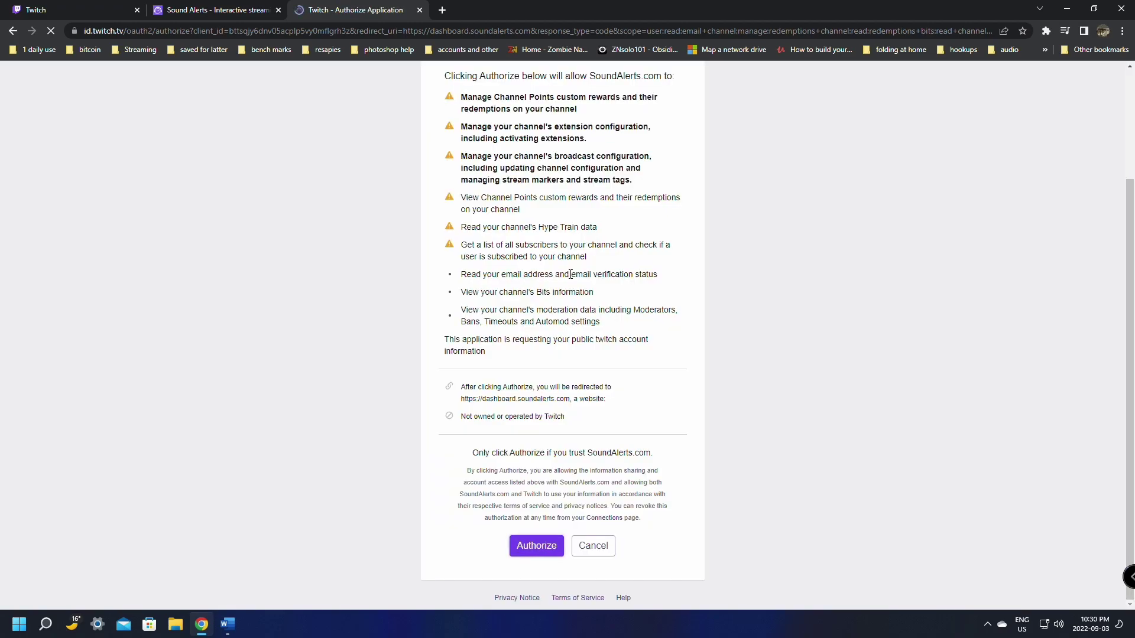
scroll(570, 274, up, 3)
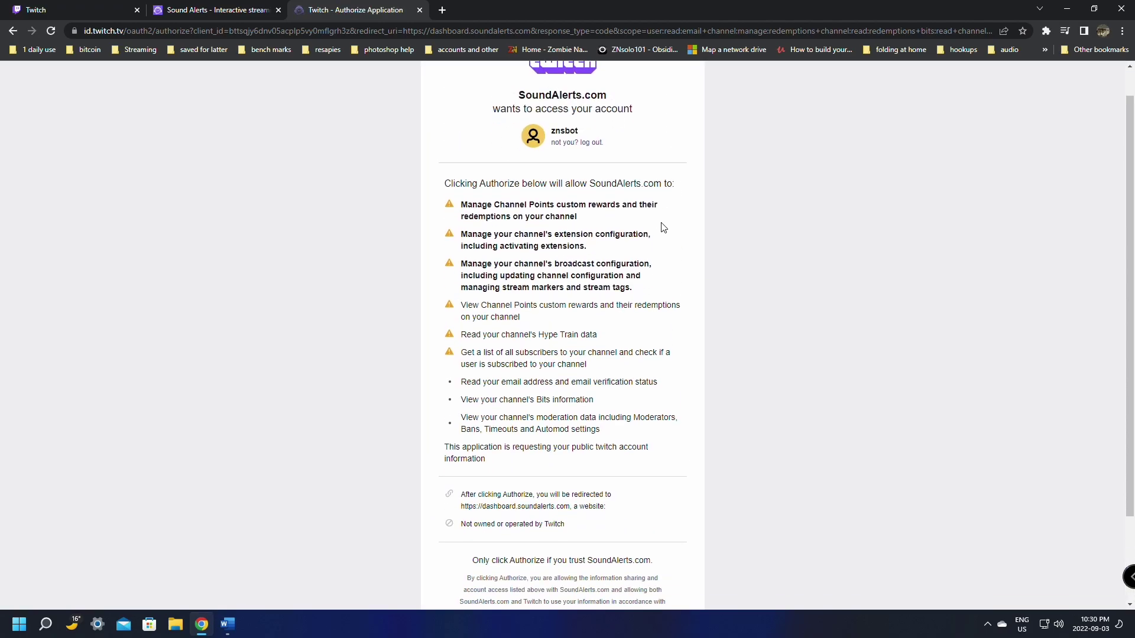
scroll(488, 118, down, 2)
click(530, 545)
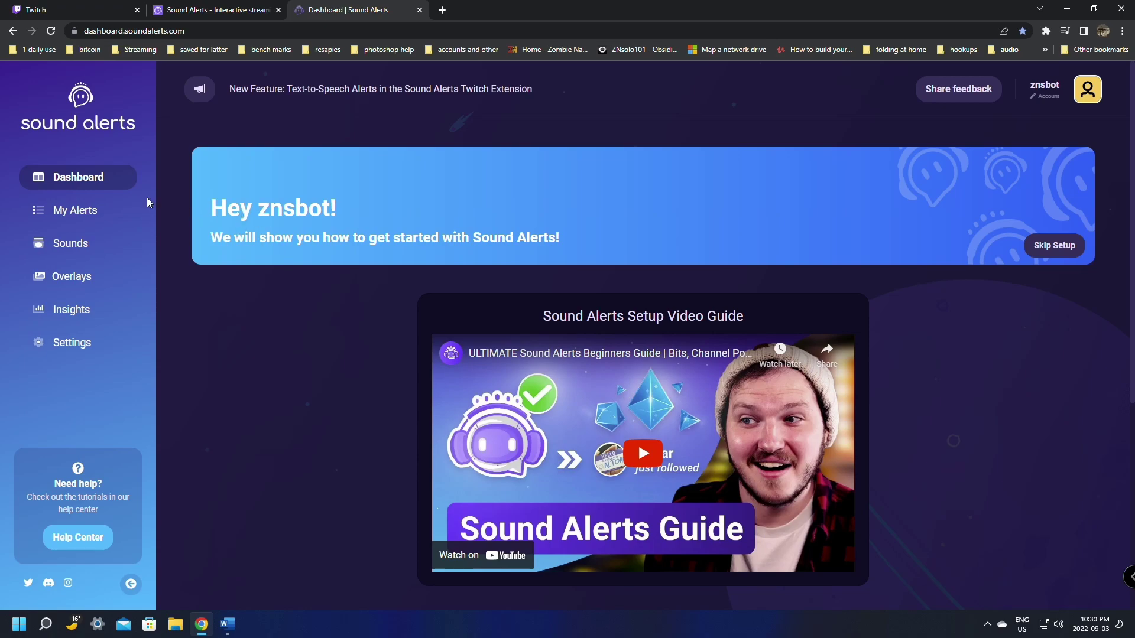
click(63, 245)
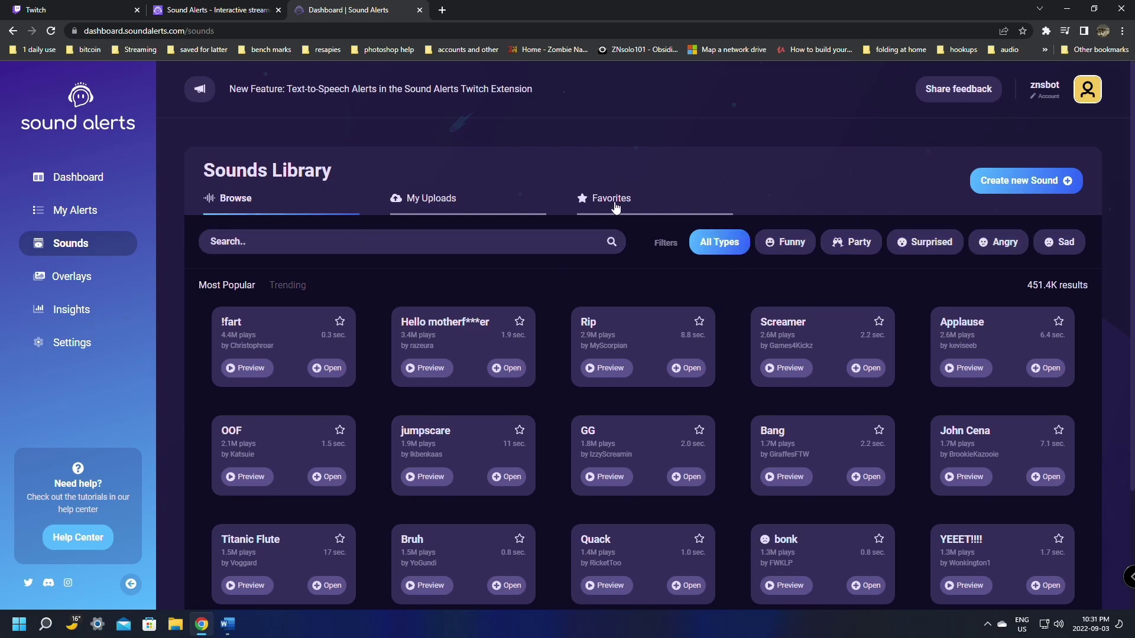
click(614, 207)
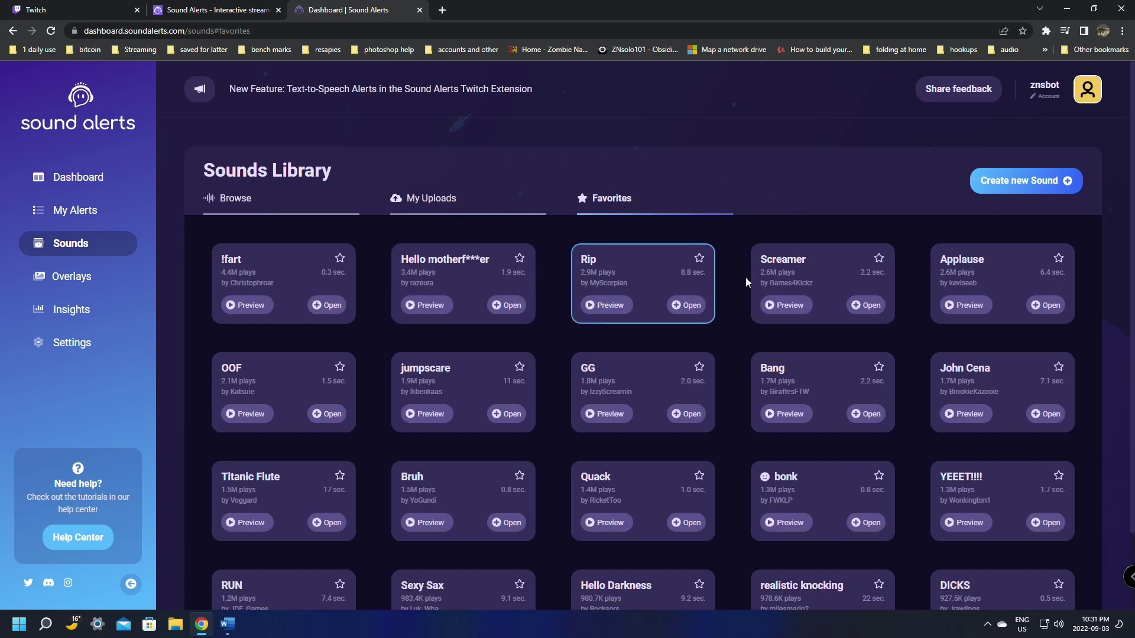
click(444, 206)
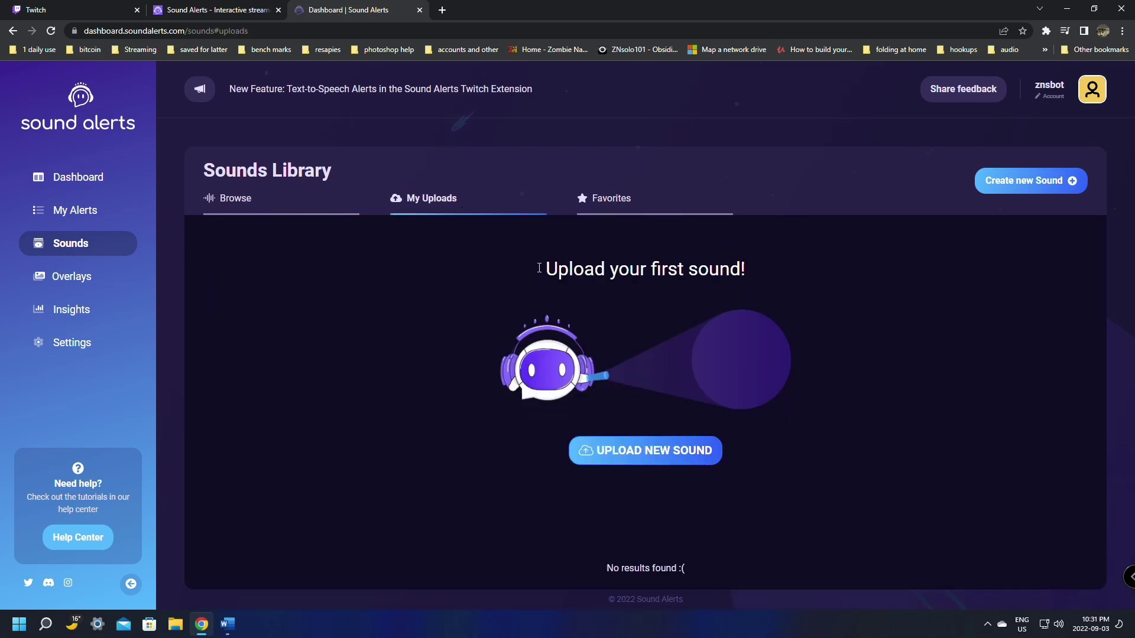
click(218, 206)
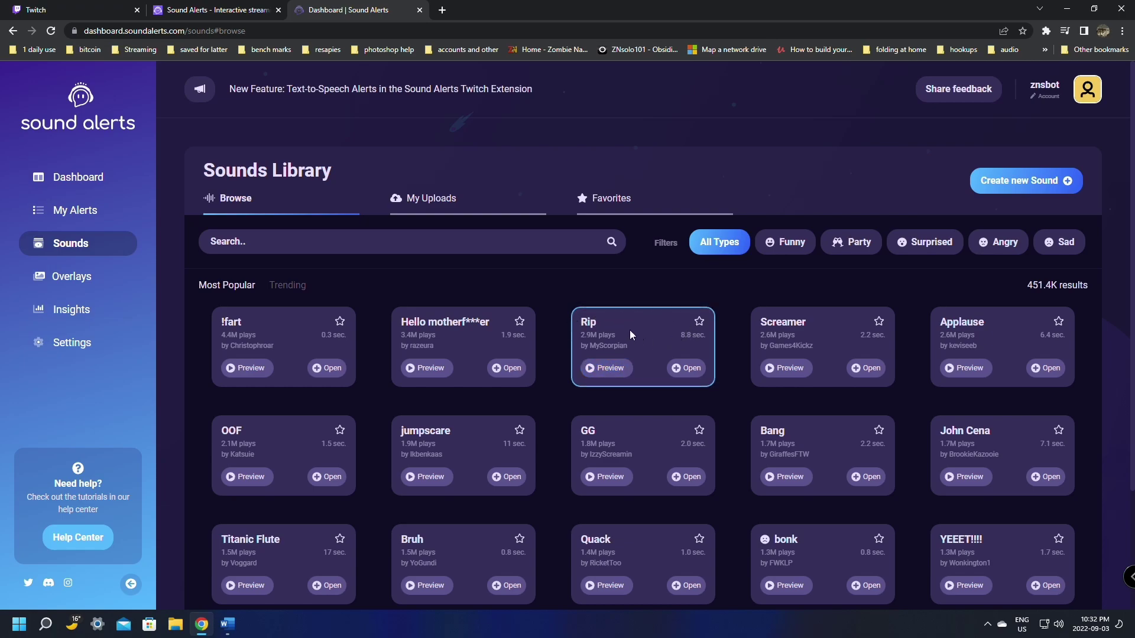
click(687, 369)
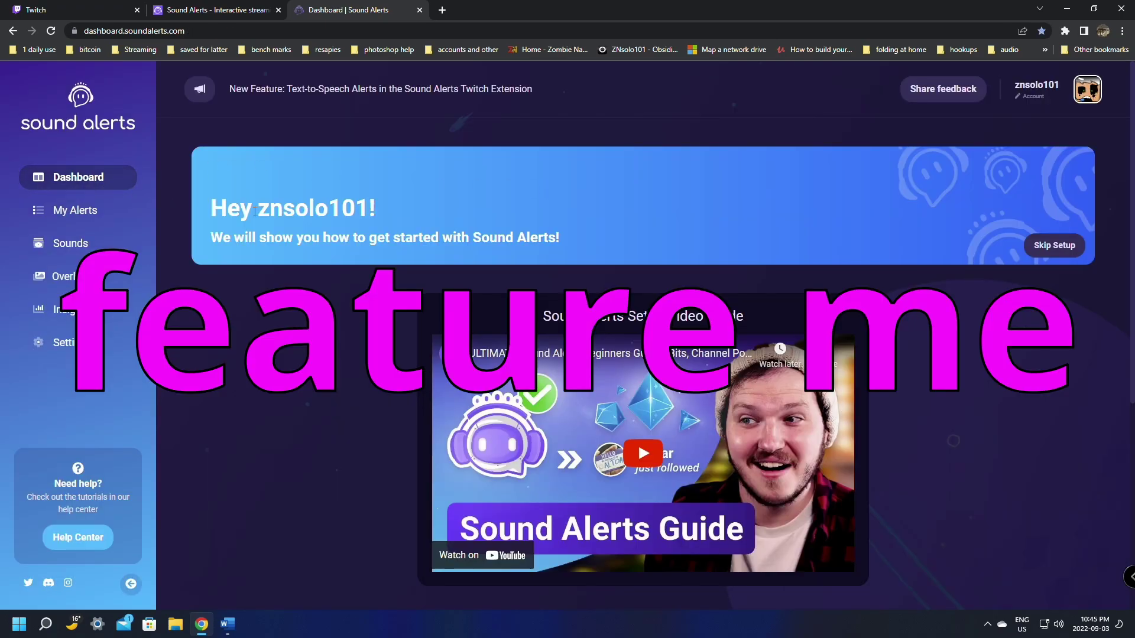
- Try assigning Rip to Channel Points at 3000 points, then close its dialog
click(61, 245)
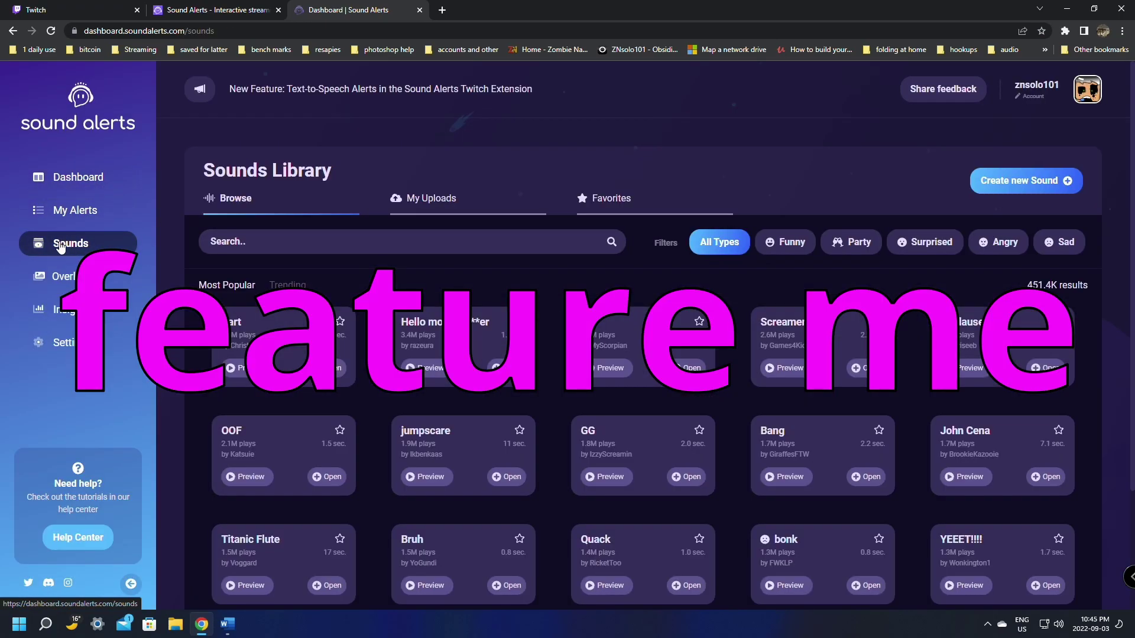
click(690, 367)
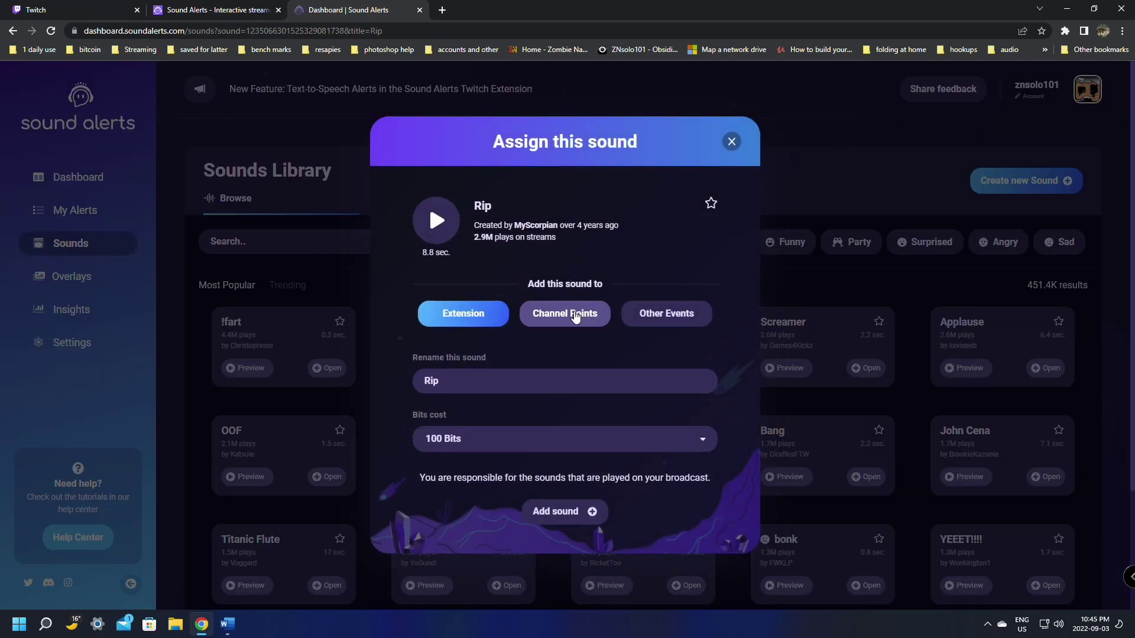
click(579, 315)
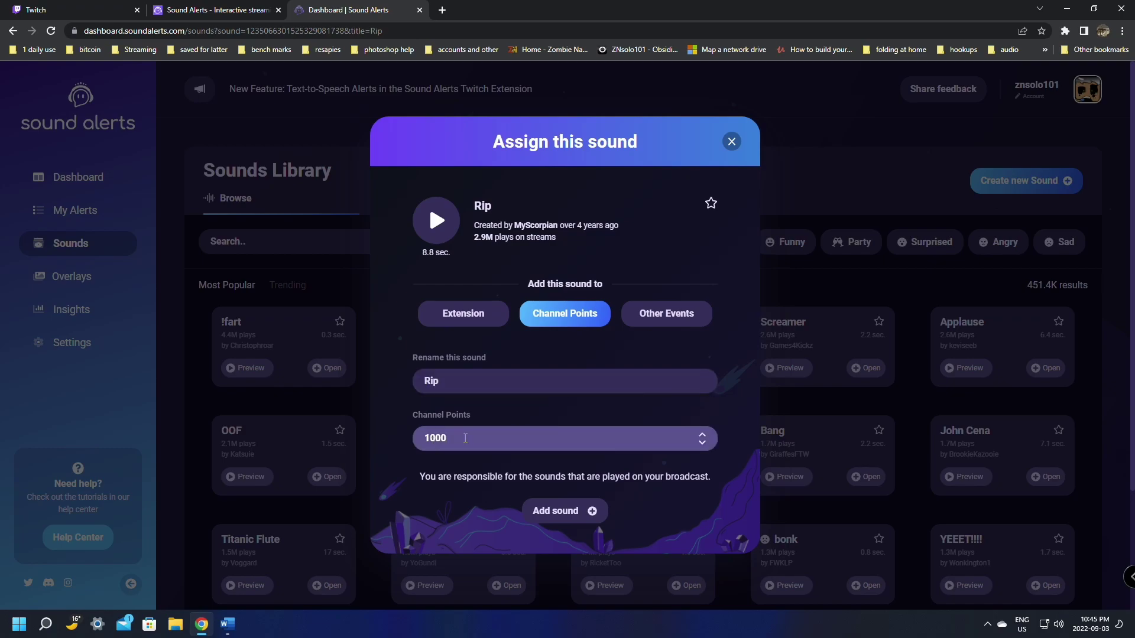
drag(431, 438, 416, 437)
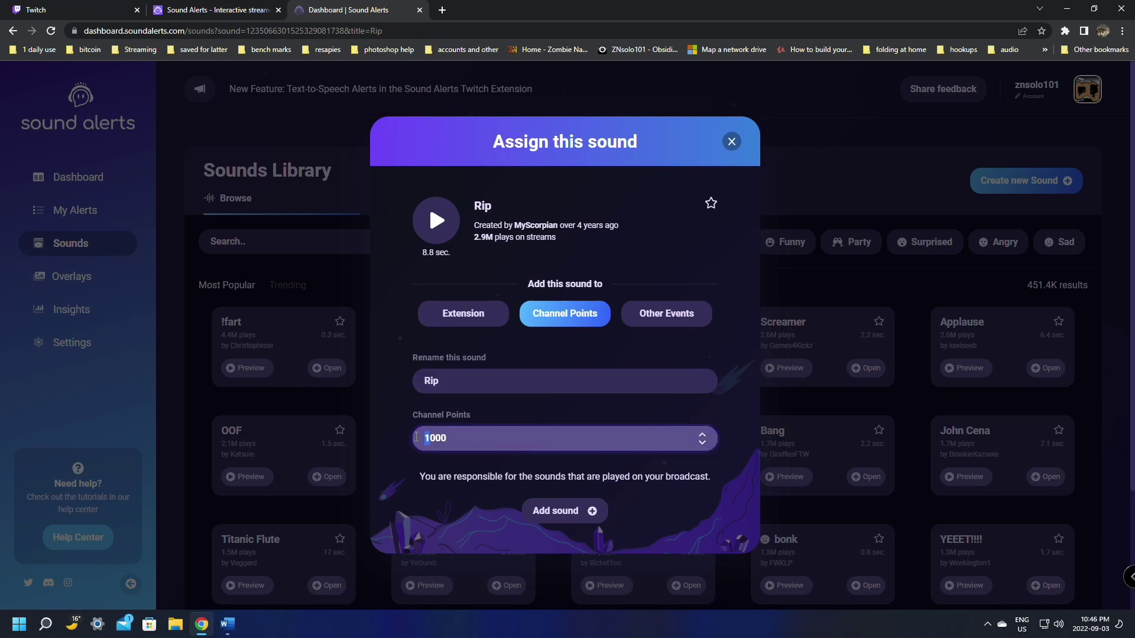
text(3)
click(574, 519)
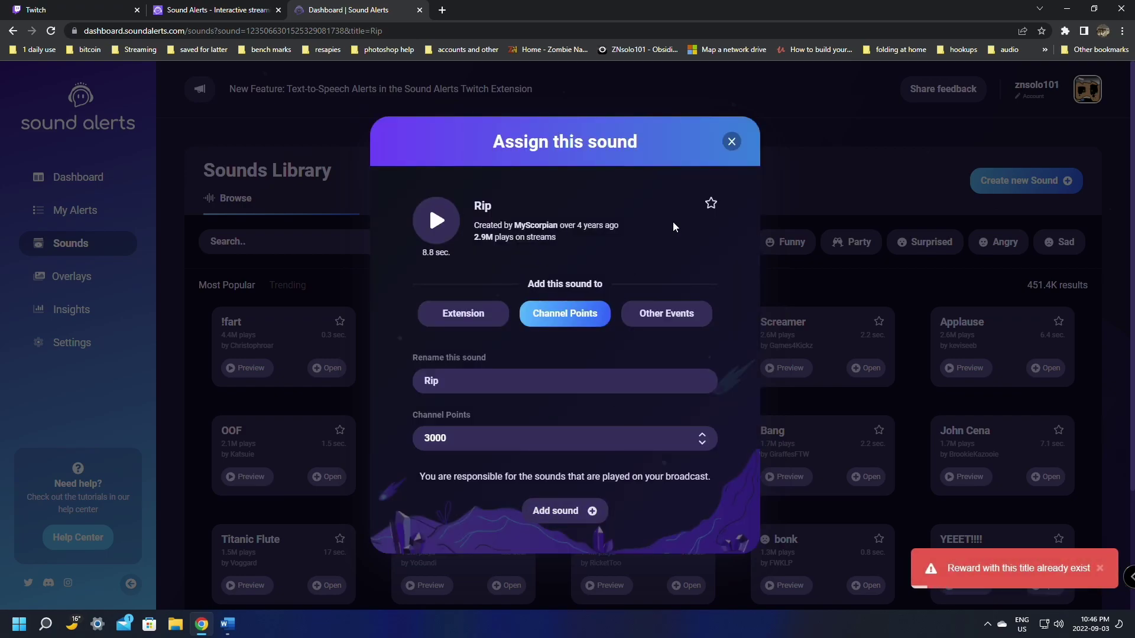
click(731, 141)
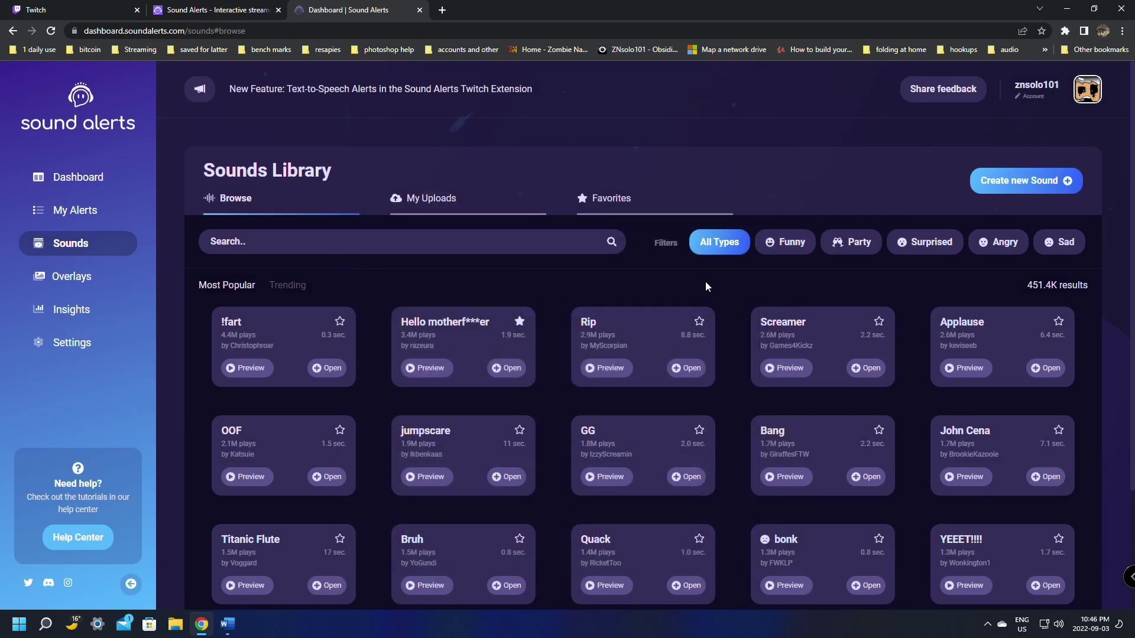
- Add Bruh from the Sounds Library as a 3000-point Channel Points sound
scroll(705, 281, down, 2)
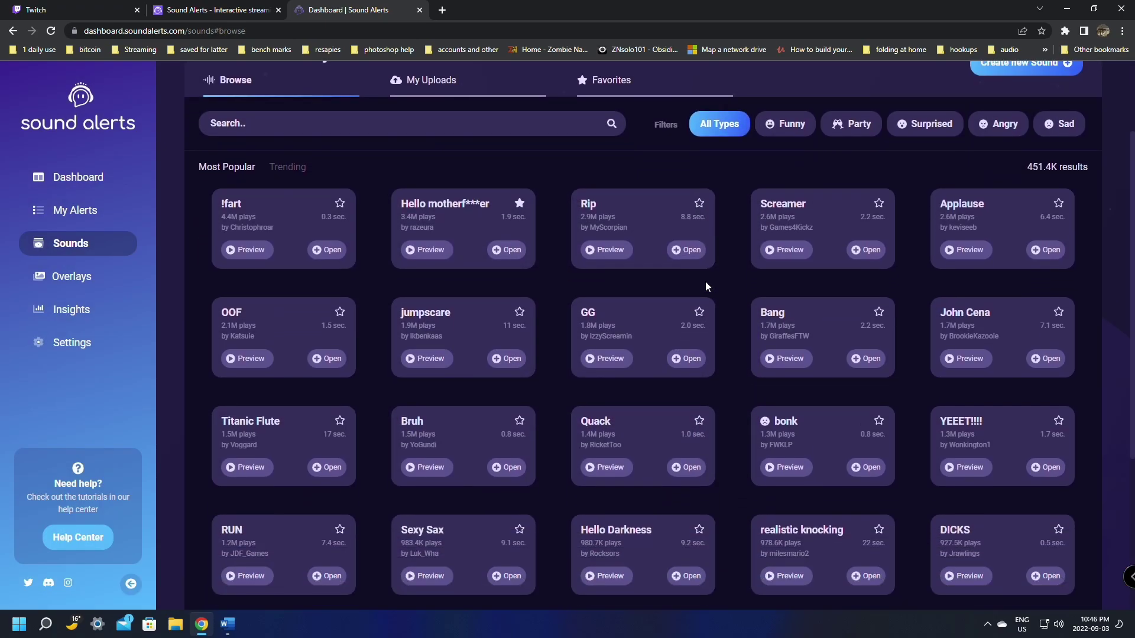
click(507, 467)
click(564, 313)
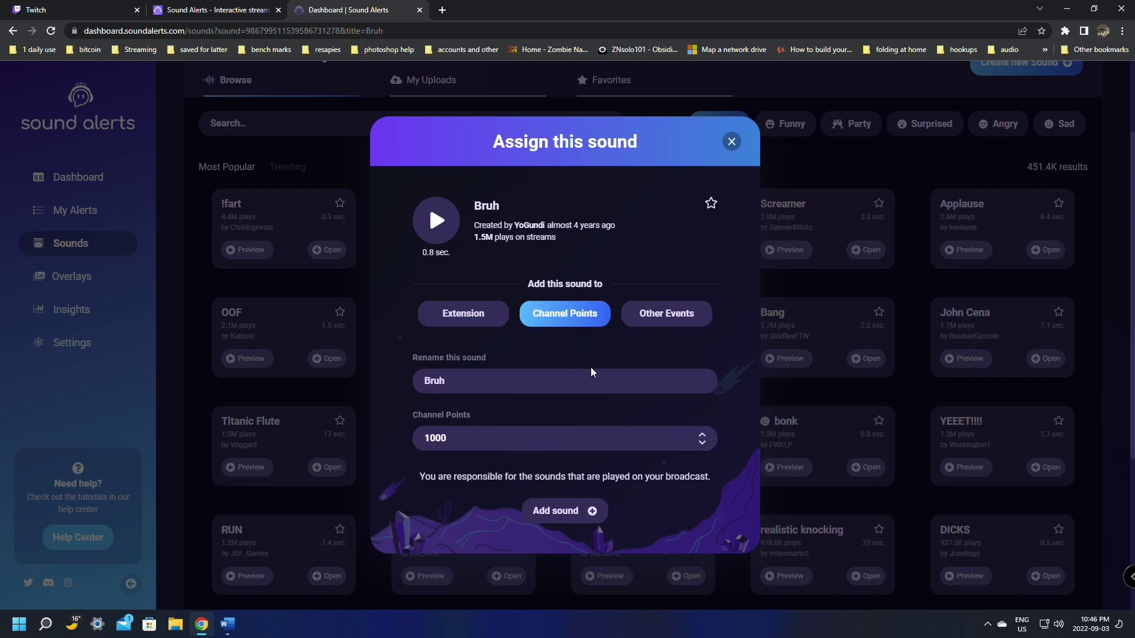
click(426, 438)
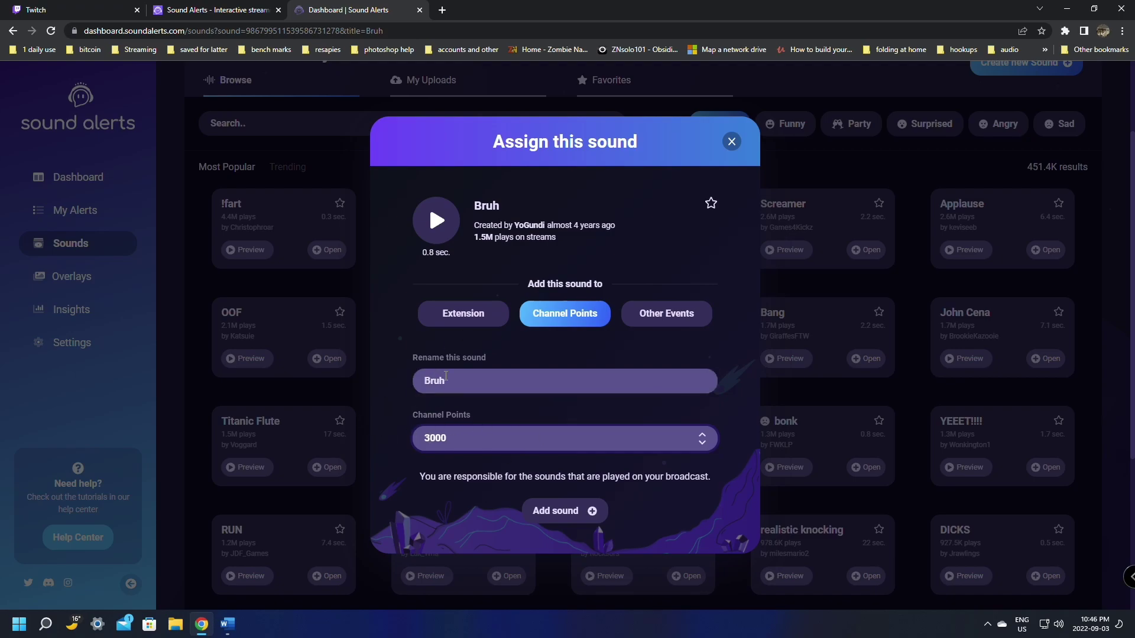
click(552, 524)
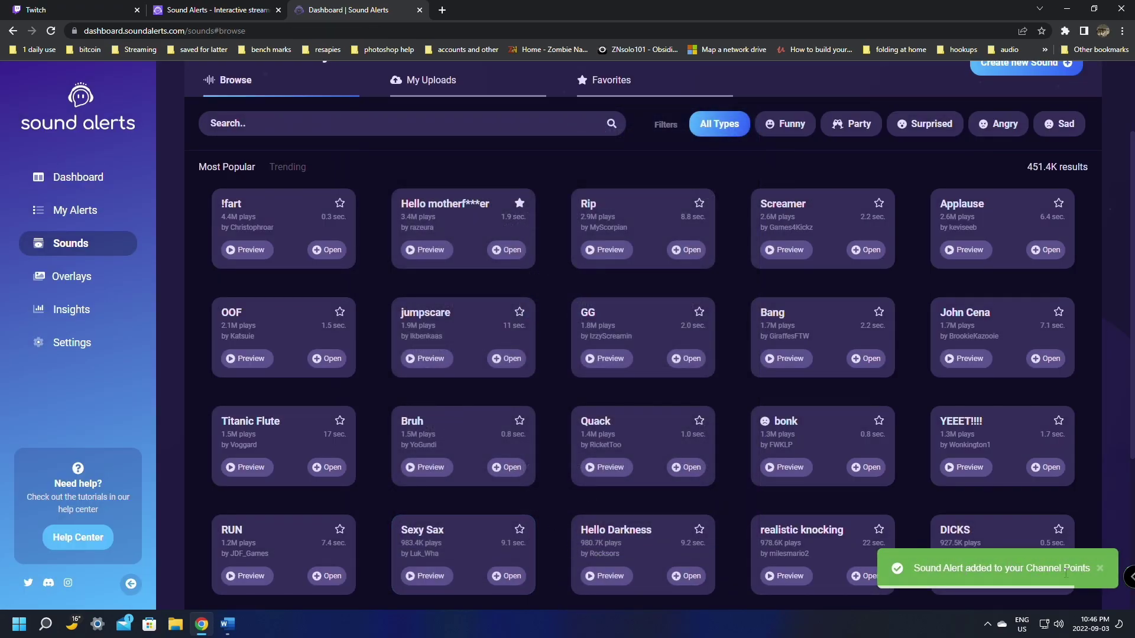
- Select the Crab Rave Channel Points button, lower its volume to 56% and save
click(74, 211)
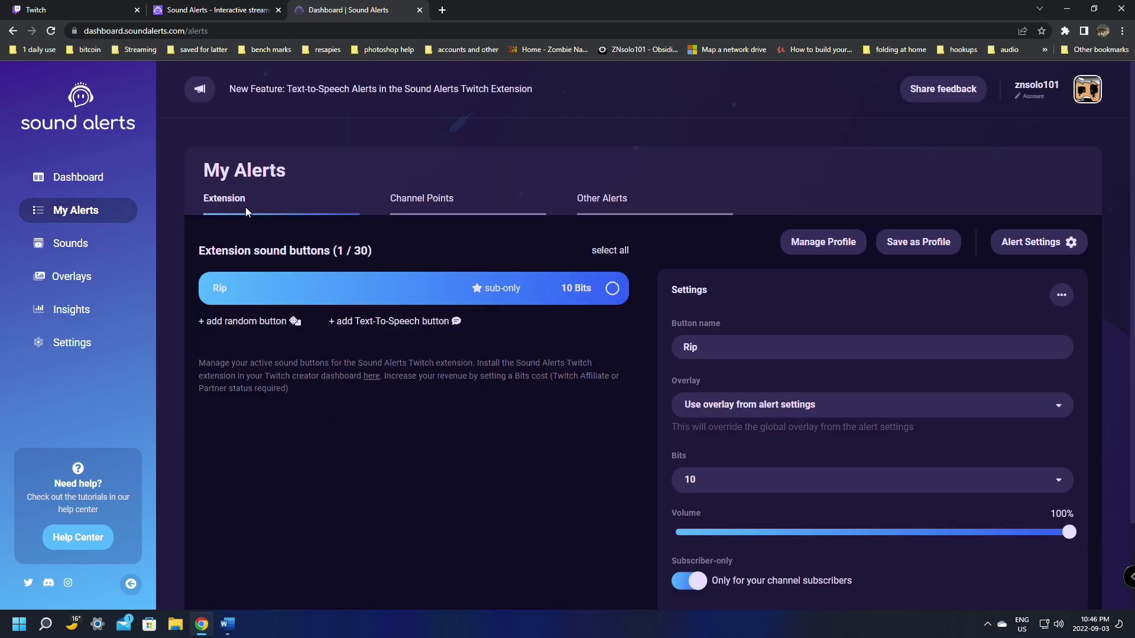
click(435, 208)
click(620, 198)
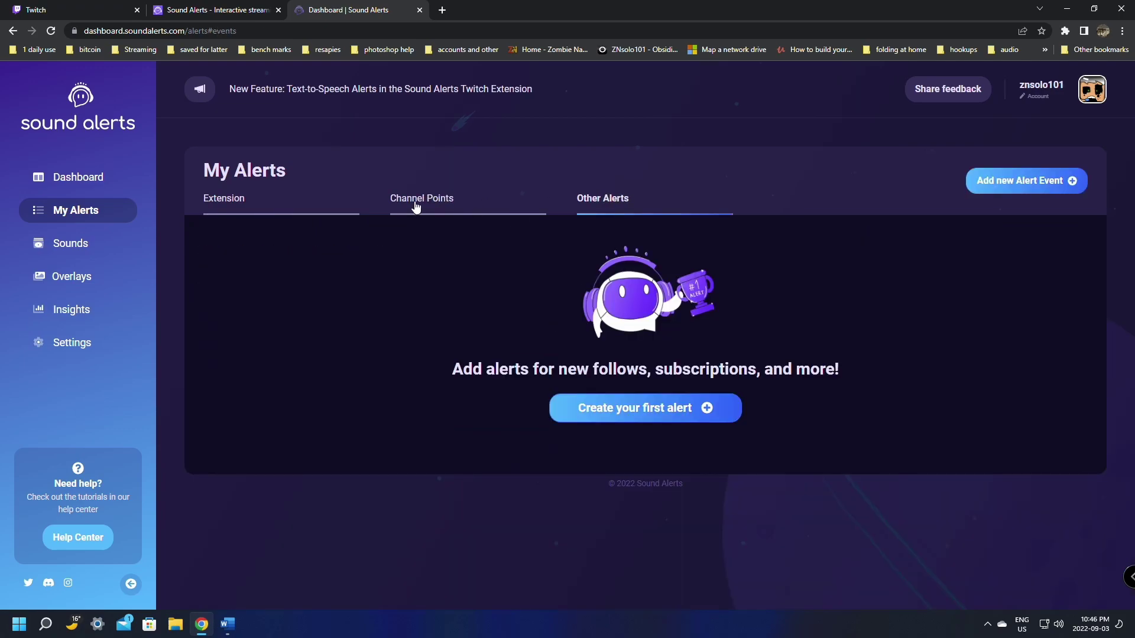
click(415, 204)
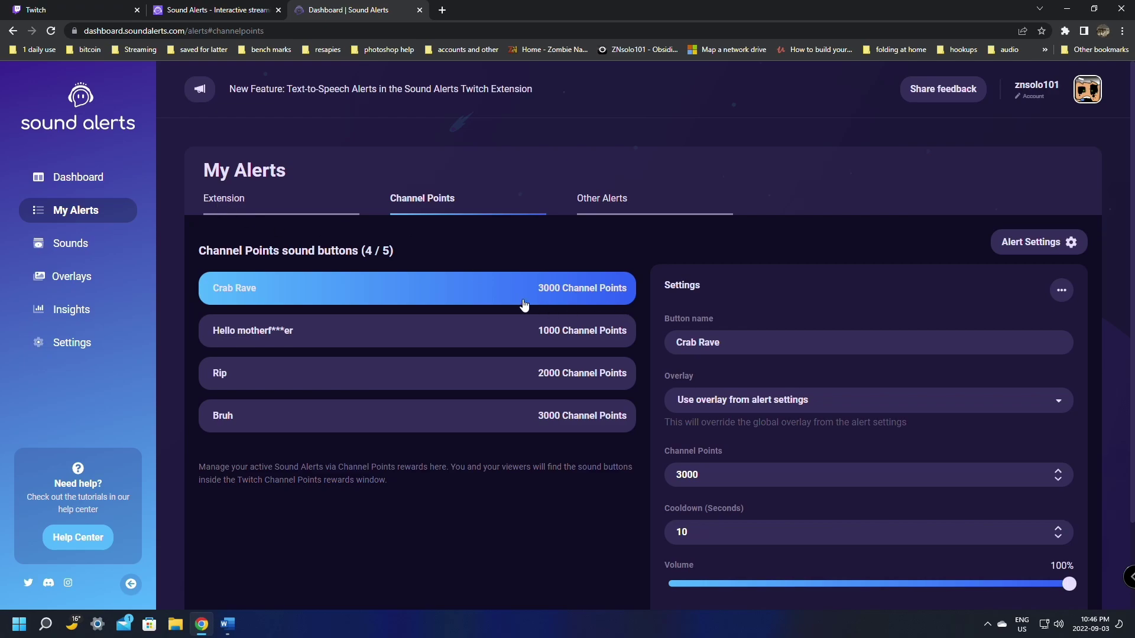
click(466, 341)
click(463, 287)
scroll(792, 467, down, 2)
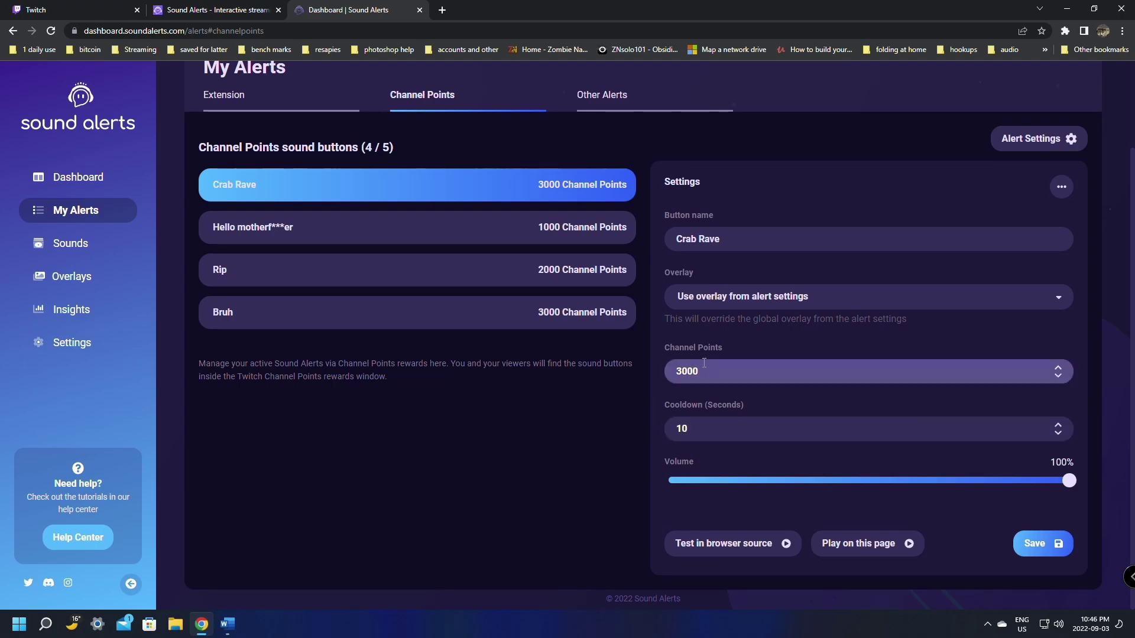
drag(1075, 481, 885, 481)
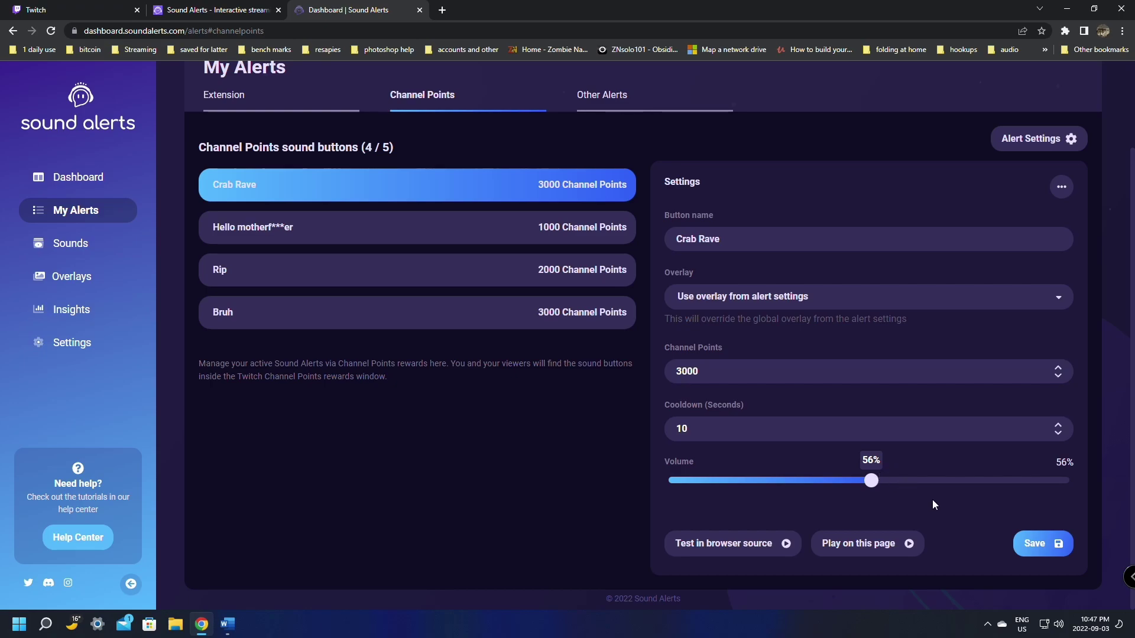
click(1057, 551)
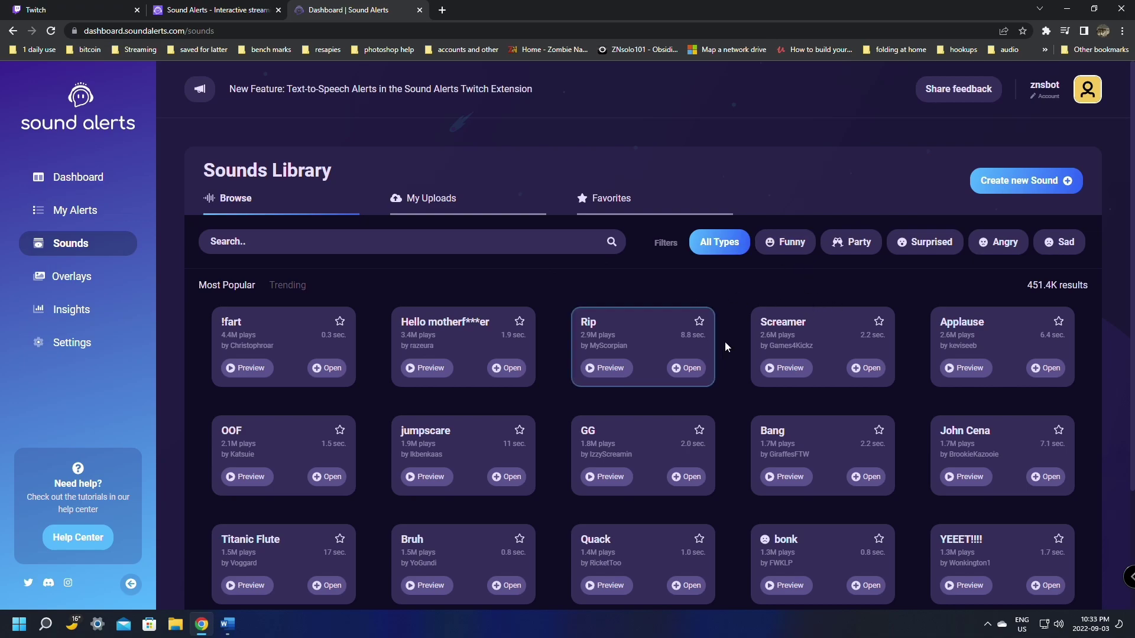
- Add Rip and GG from the Sounds Library to the Twitch Extension sound buttons
click(689, 368)
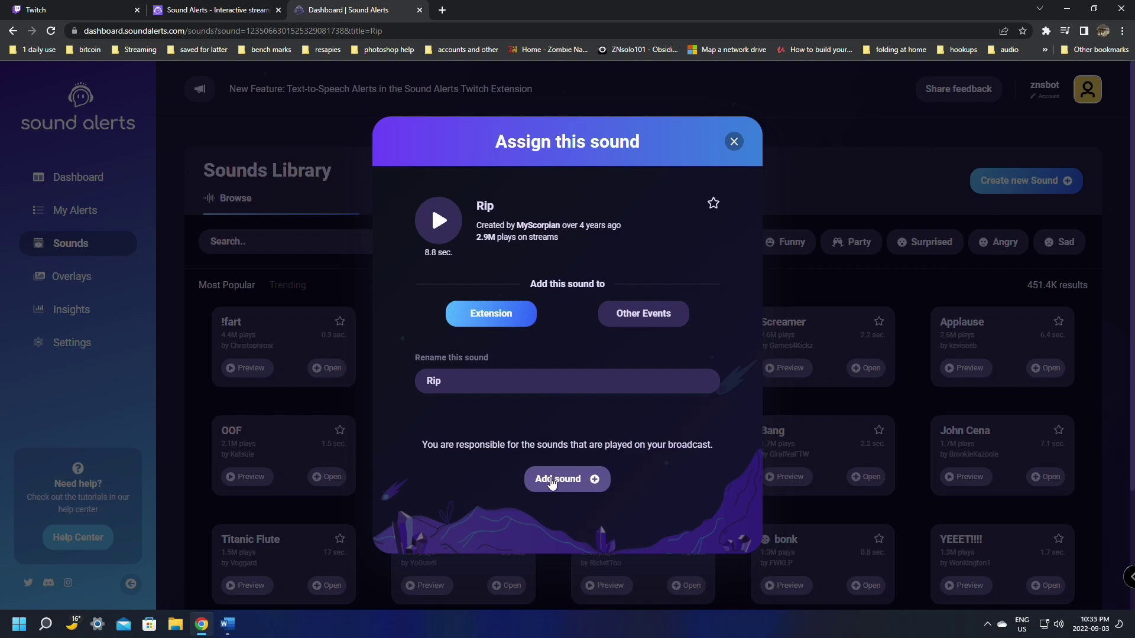
click(566, 483)
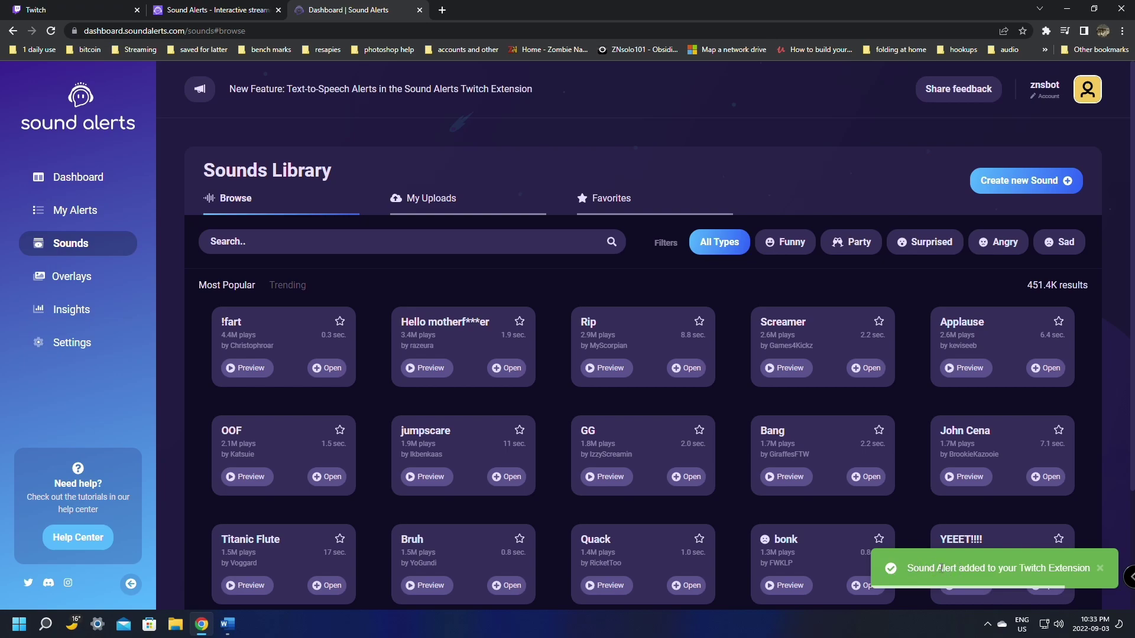
scroll(907, 377, down, 1)
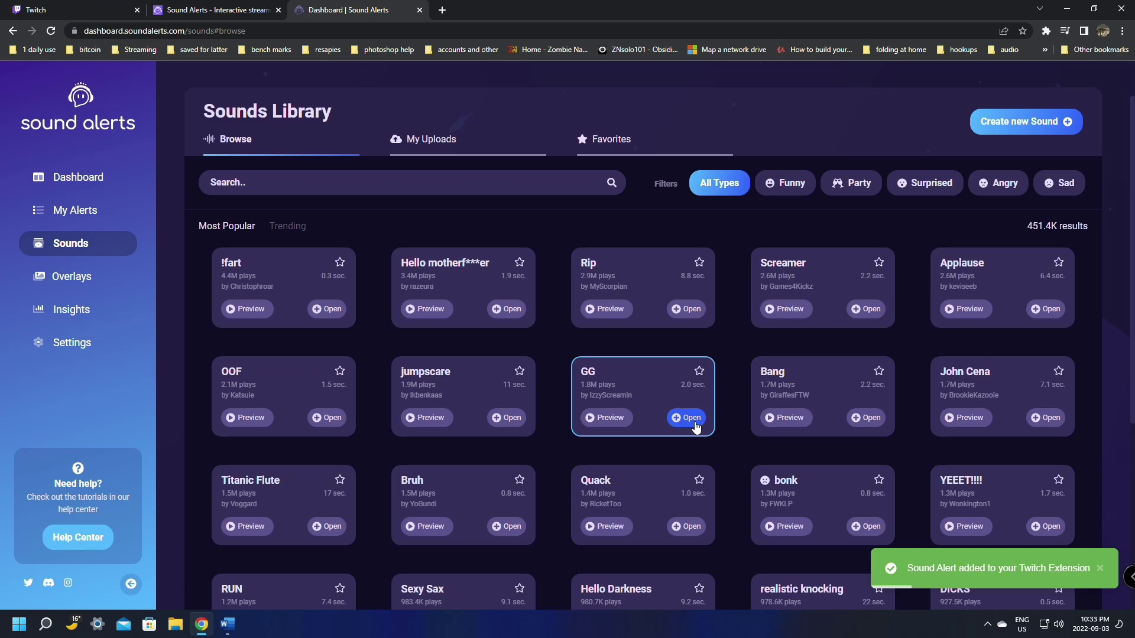
click(703, 424)
click(557, 480)
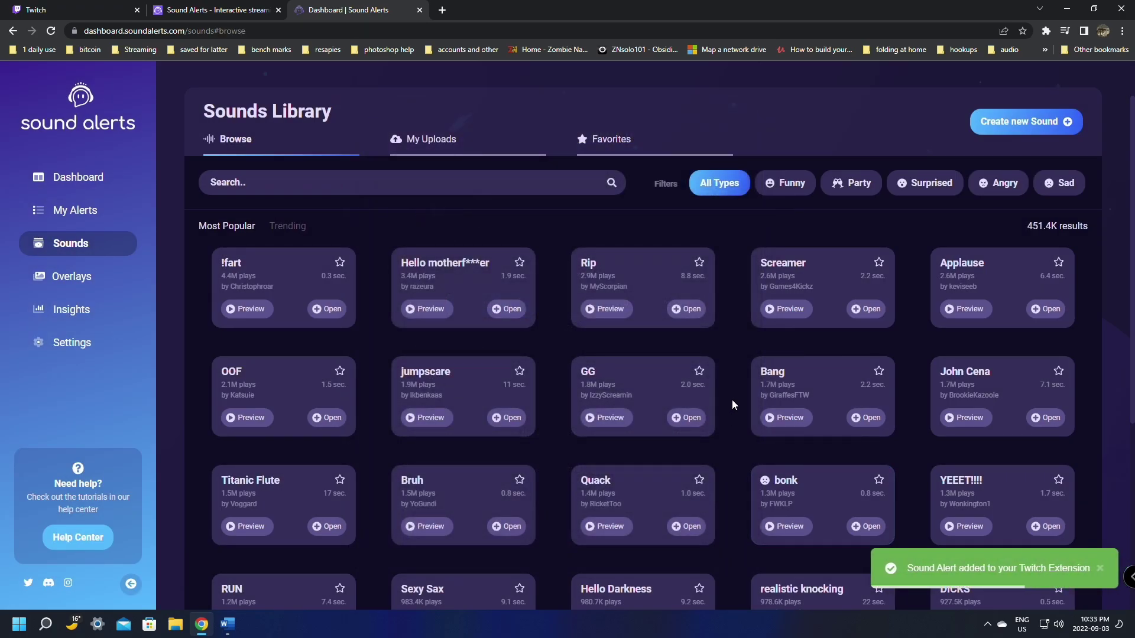
scroll(506, 246, up, 1)
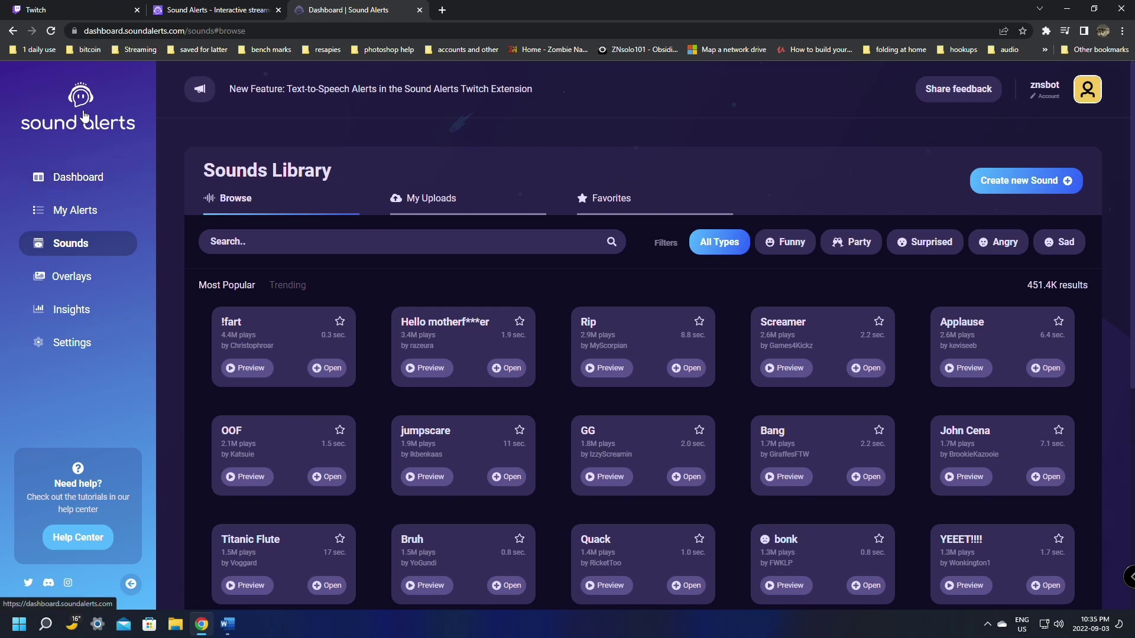
- Copy the OBS Studio browser source URL from Settings > Setup using the copy & paste method
click(63, 346)
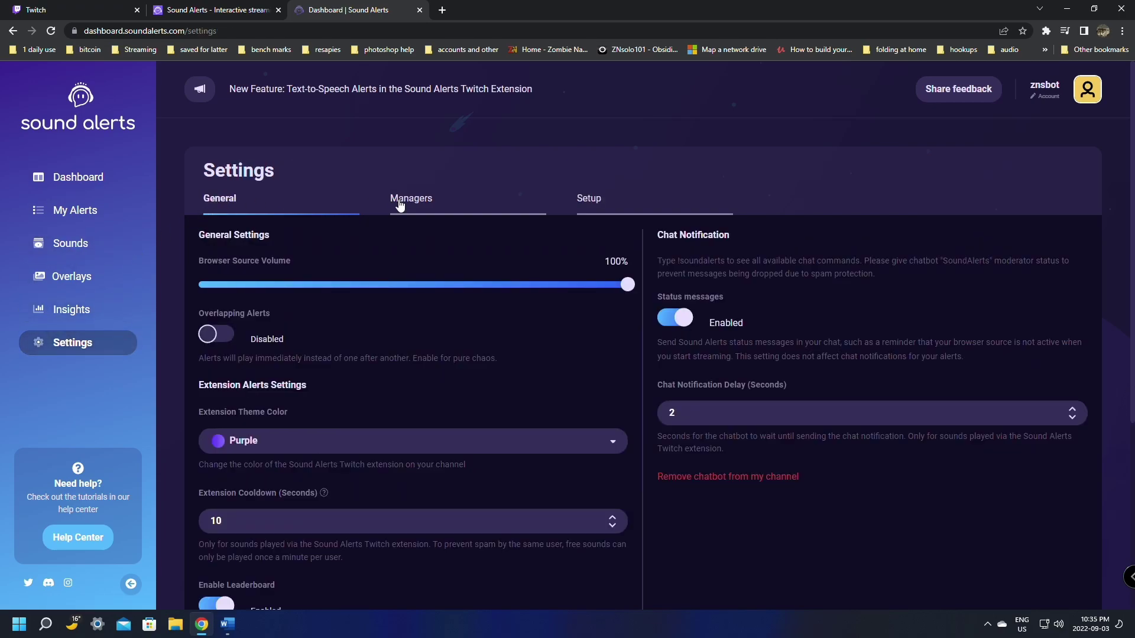
click(599, 210)
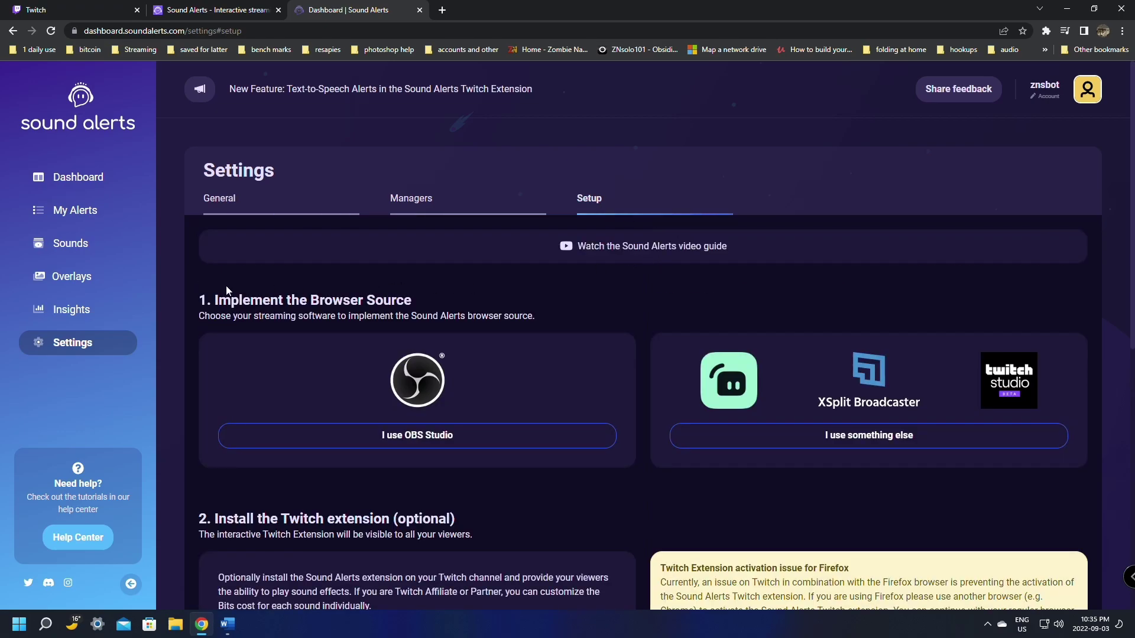
drag(203, 299, 435, 305)
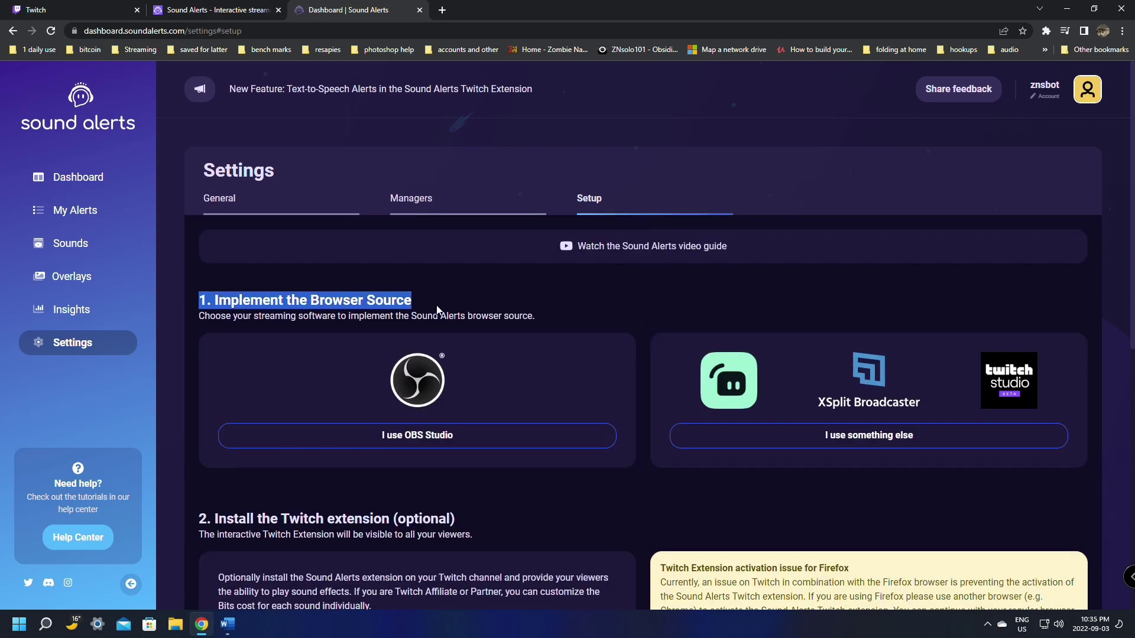
click(432, 444)
scroll(432, 444, down, 3)
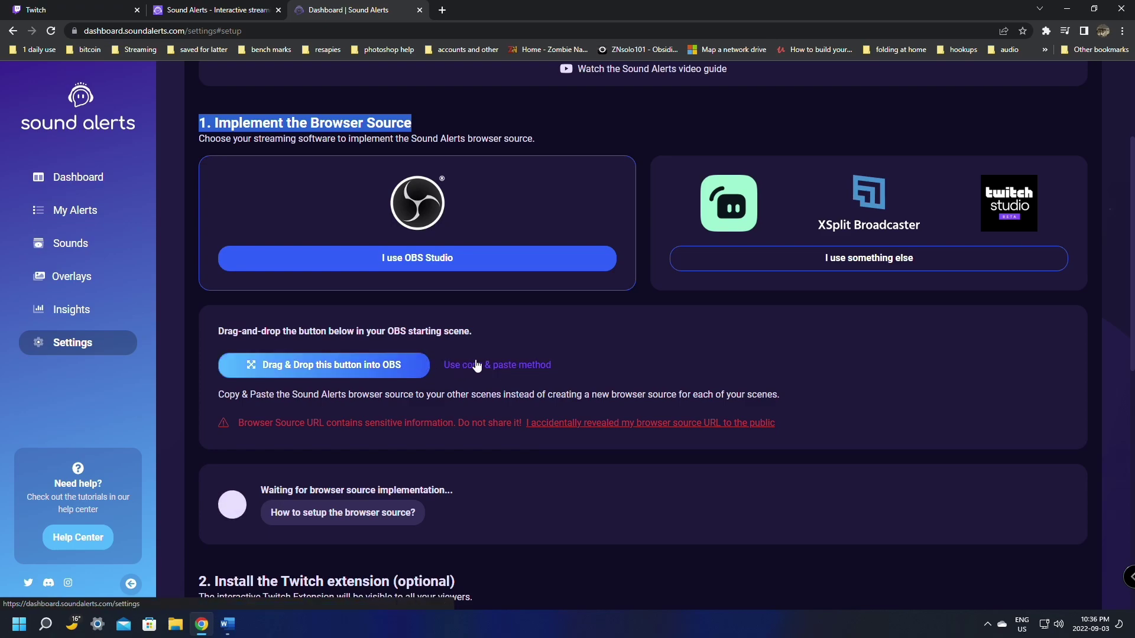
click(510, 366)
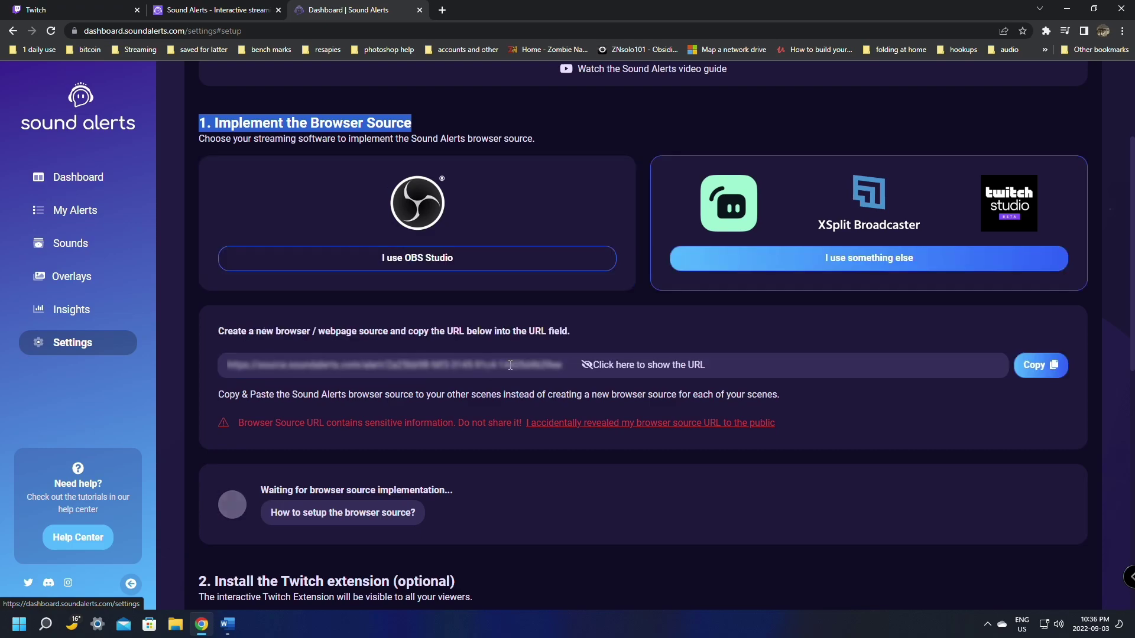
click(1041, 364)
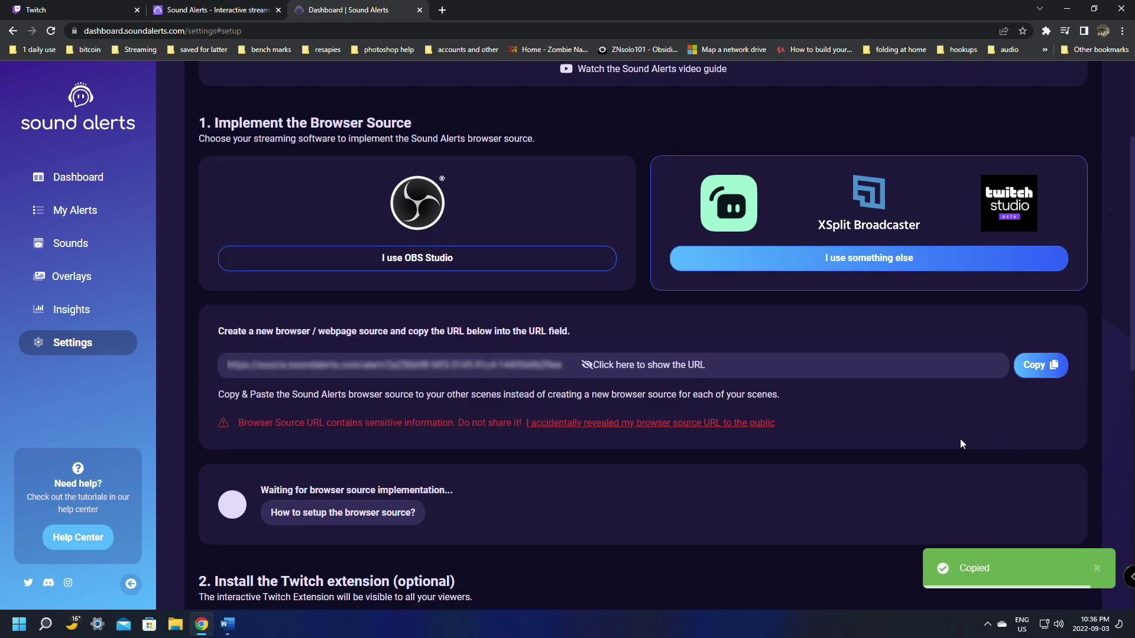
click(1070, 10)
- Add OBS browser source 'soundalerts' with the pasted URL, shutdown-when-hidden and refresh-on-activate enabled
double_click(83, 265)
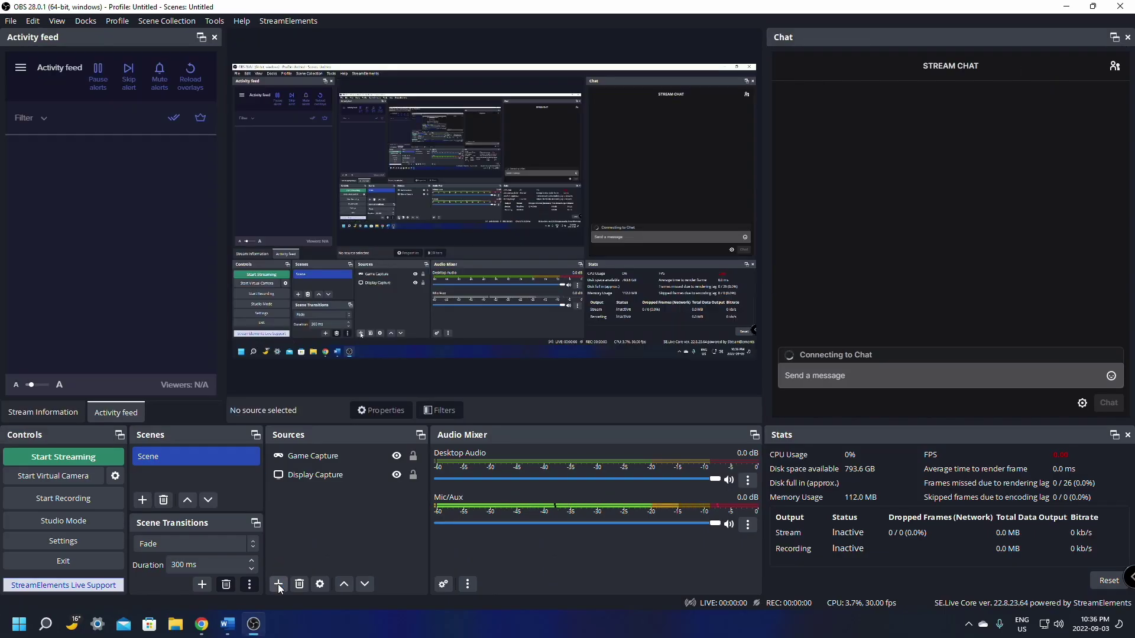
click(278, 584)
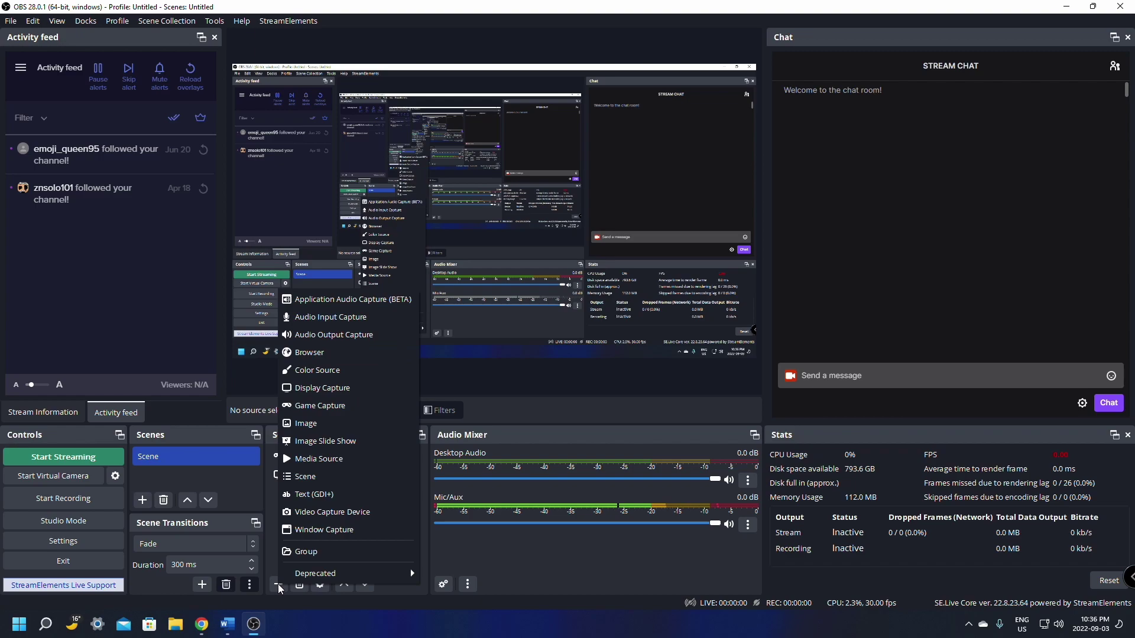
click(343, 352)
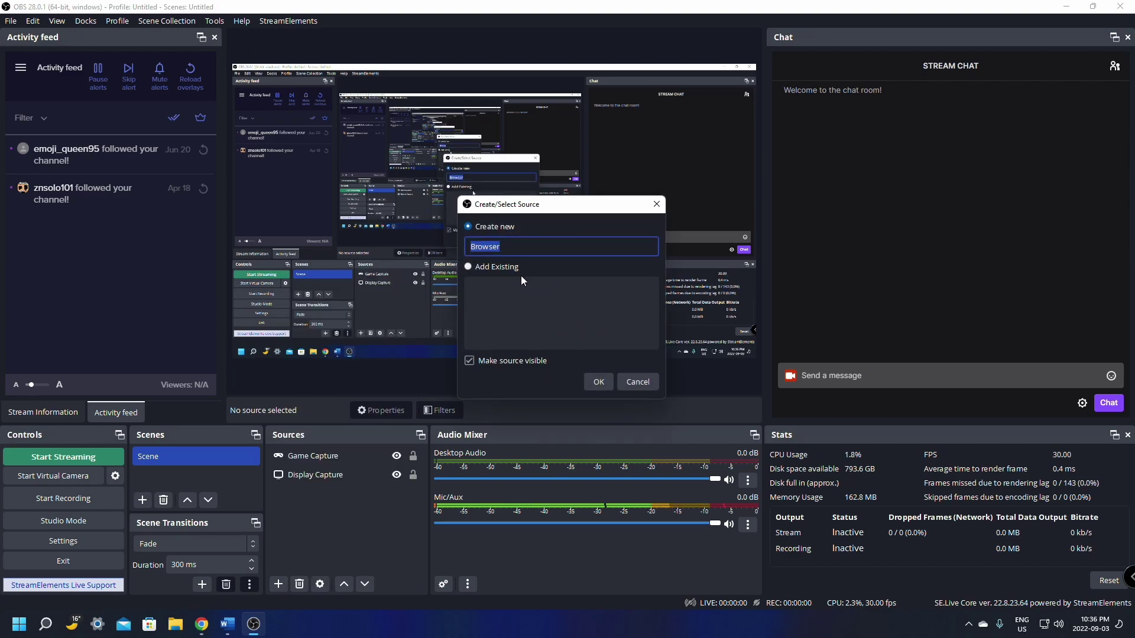
text(soundalerts)
key(Return)
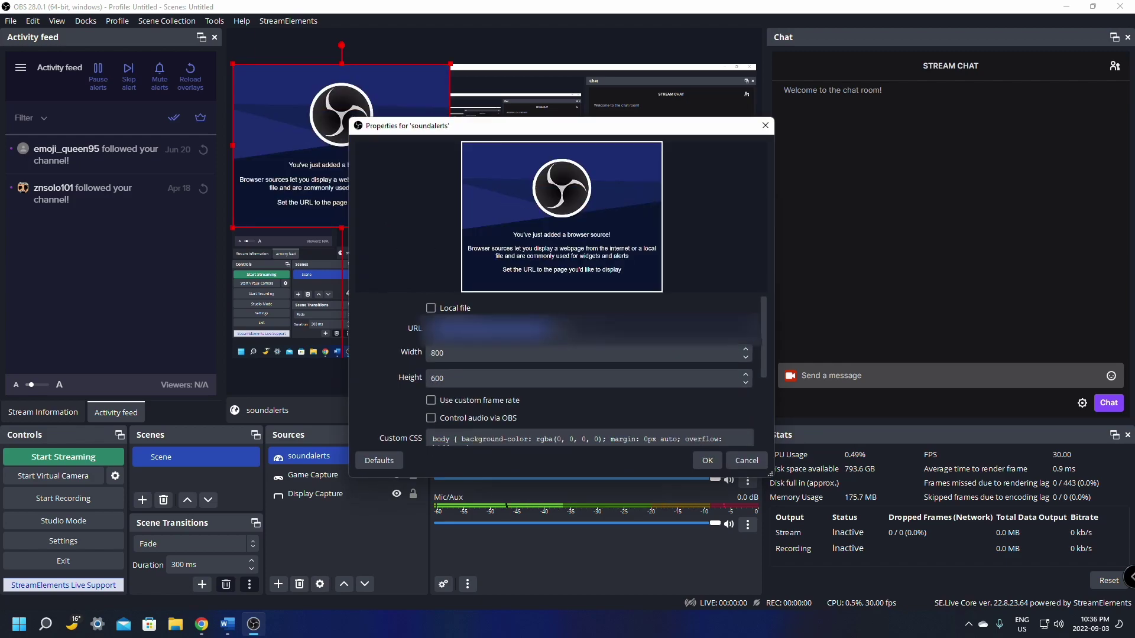
key(ctrl+v)
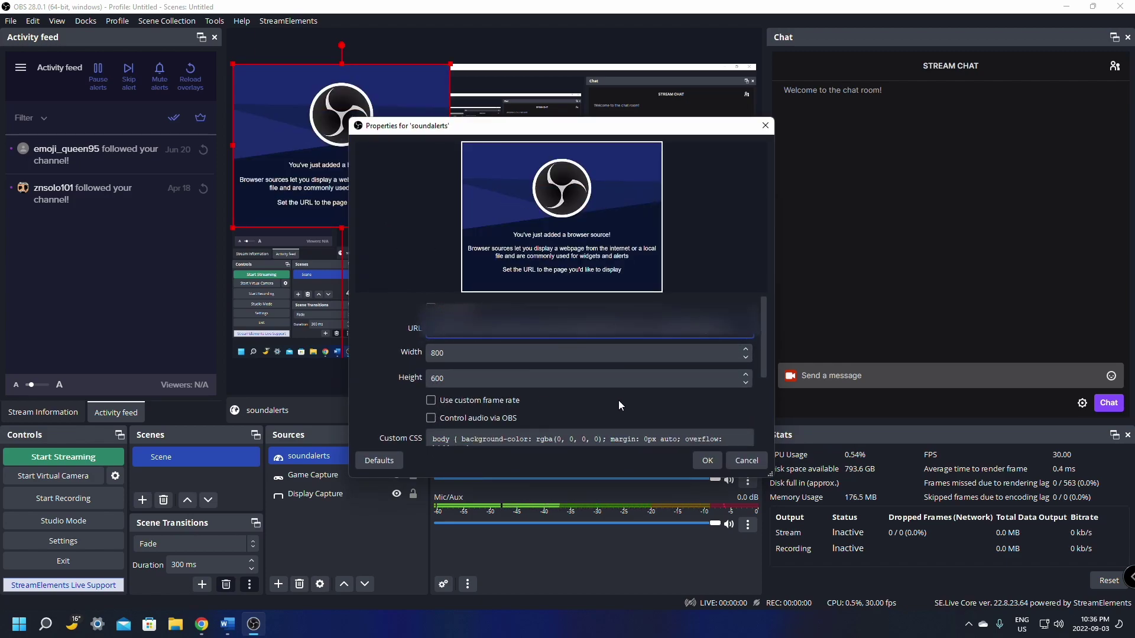
drag(768, 334, 764, 352)
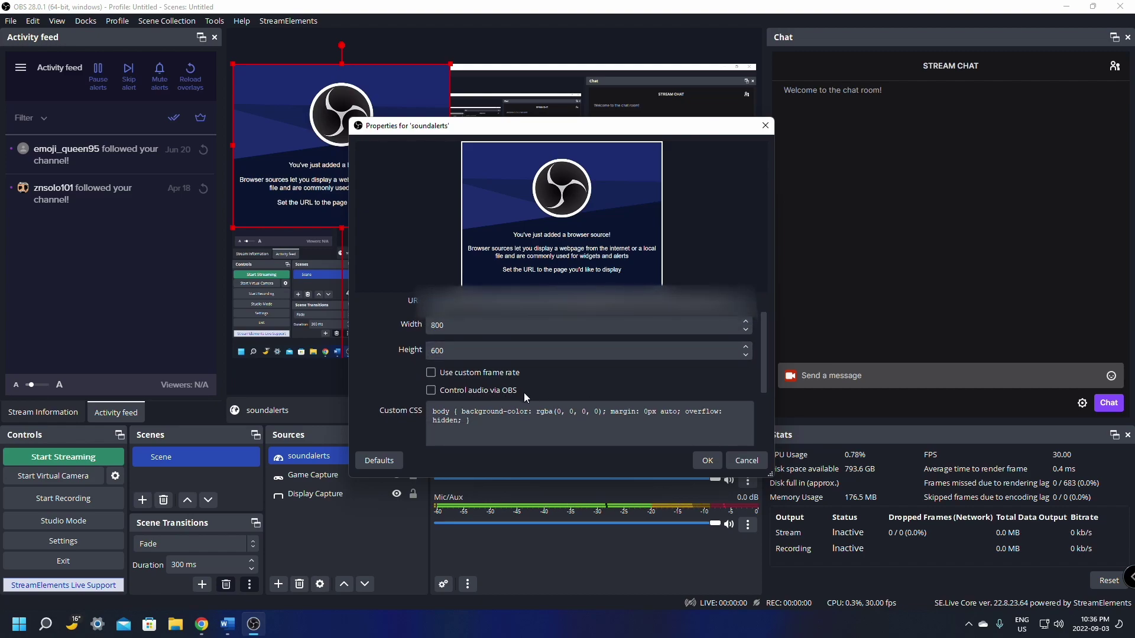
drag(762, 355, 768, 392)
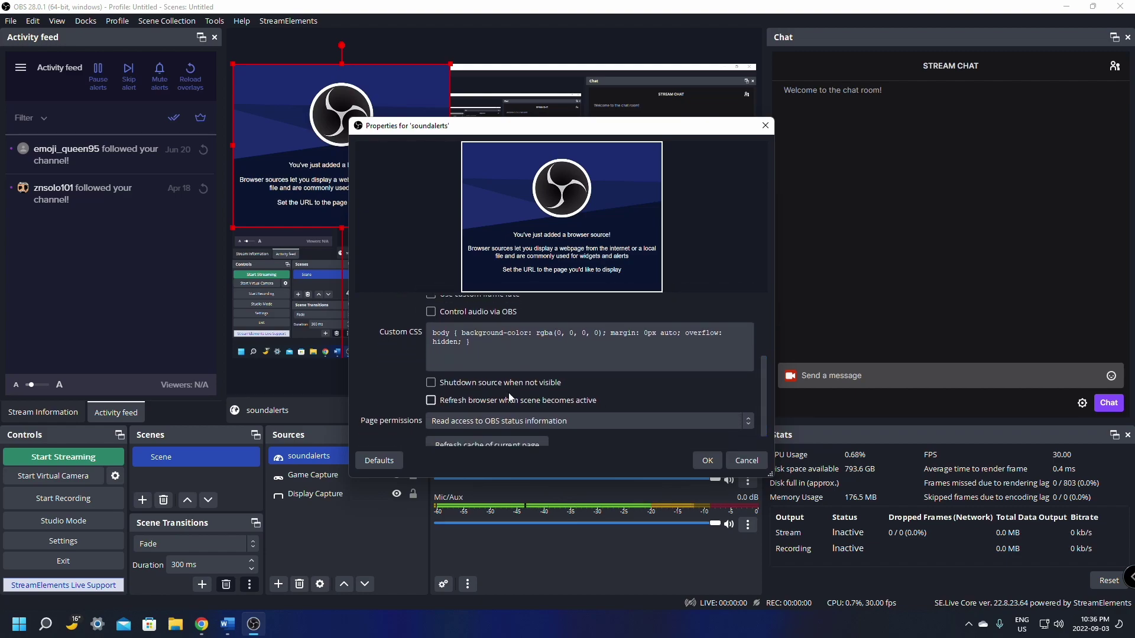
click(437, 384)
click(478, 401)
click(705, 459)
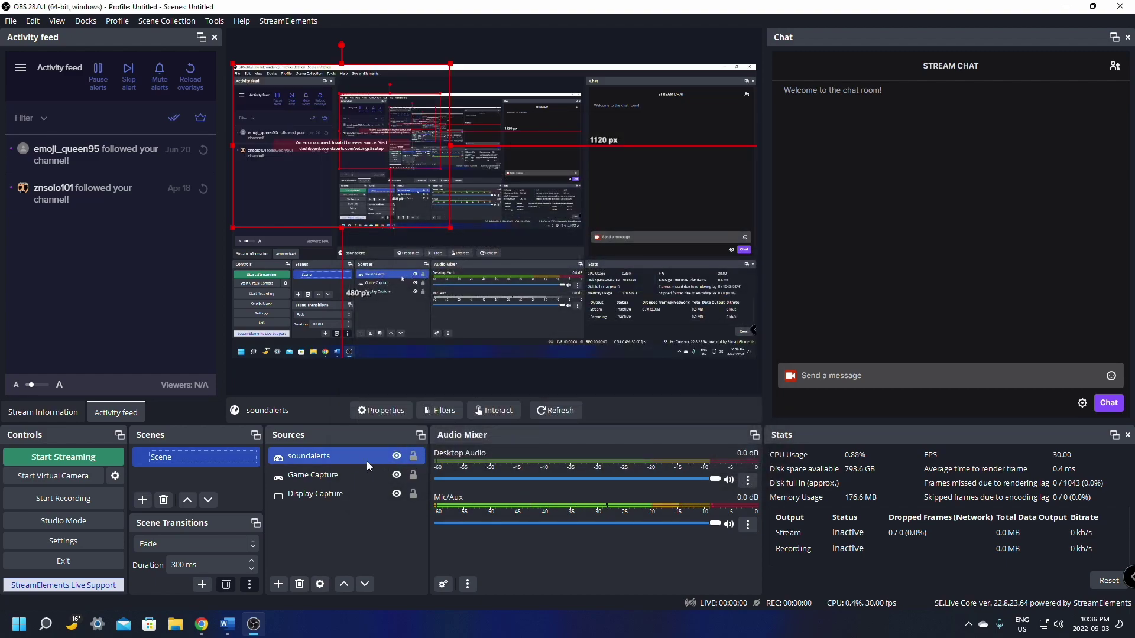
- Back in the browser, open My Alerts and go to the Extension sound buttons
click(1068, 7)
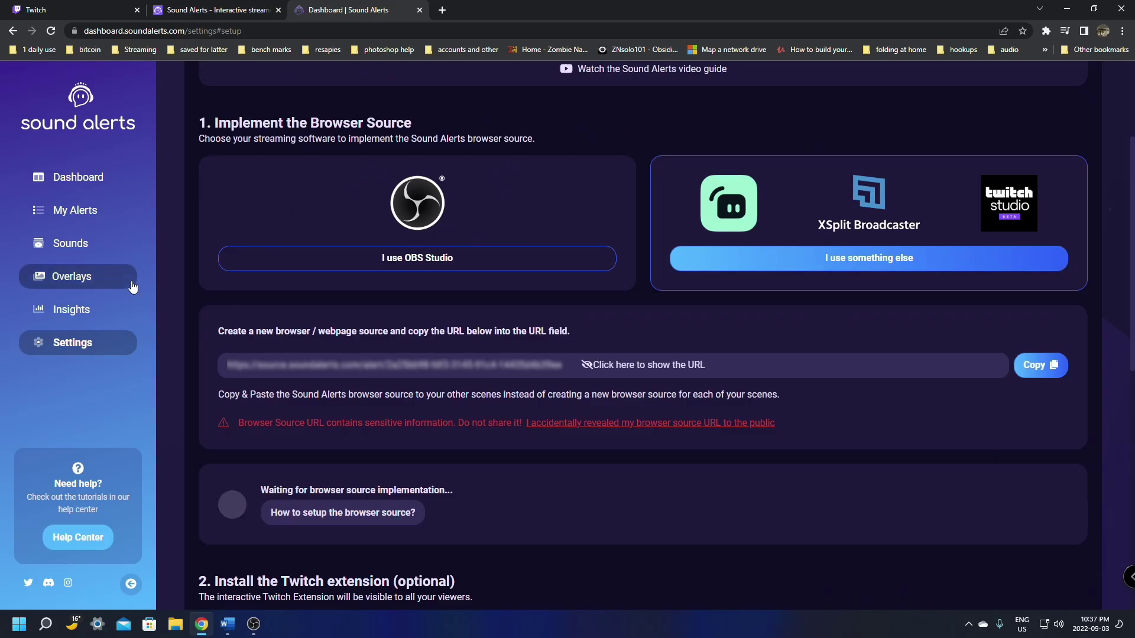
click(66, 207)
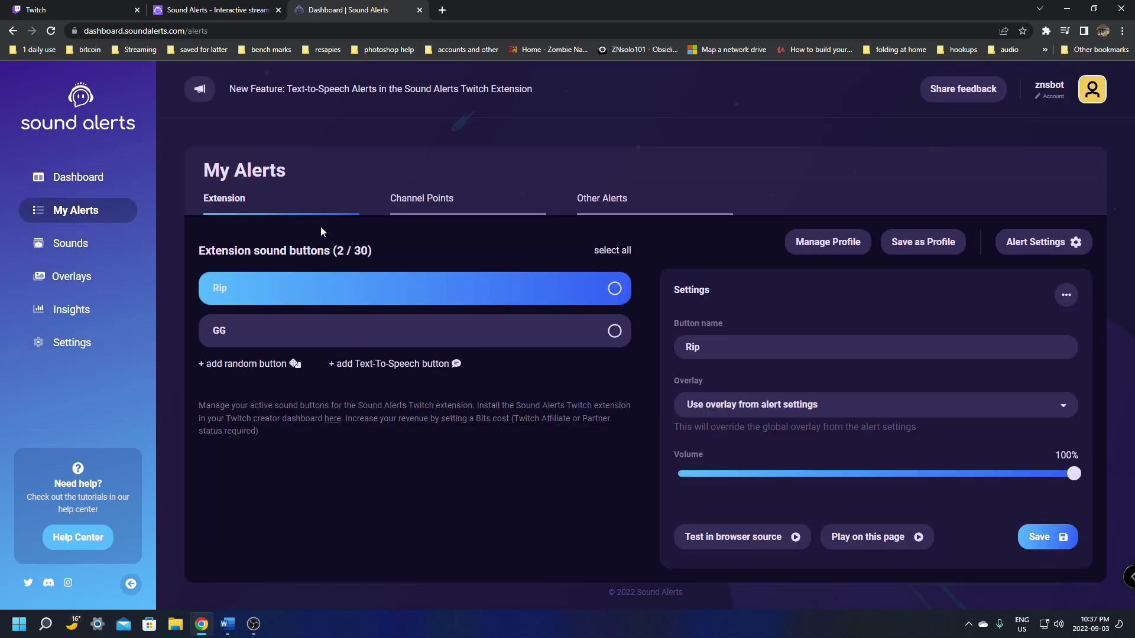
click(435, 211)
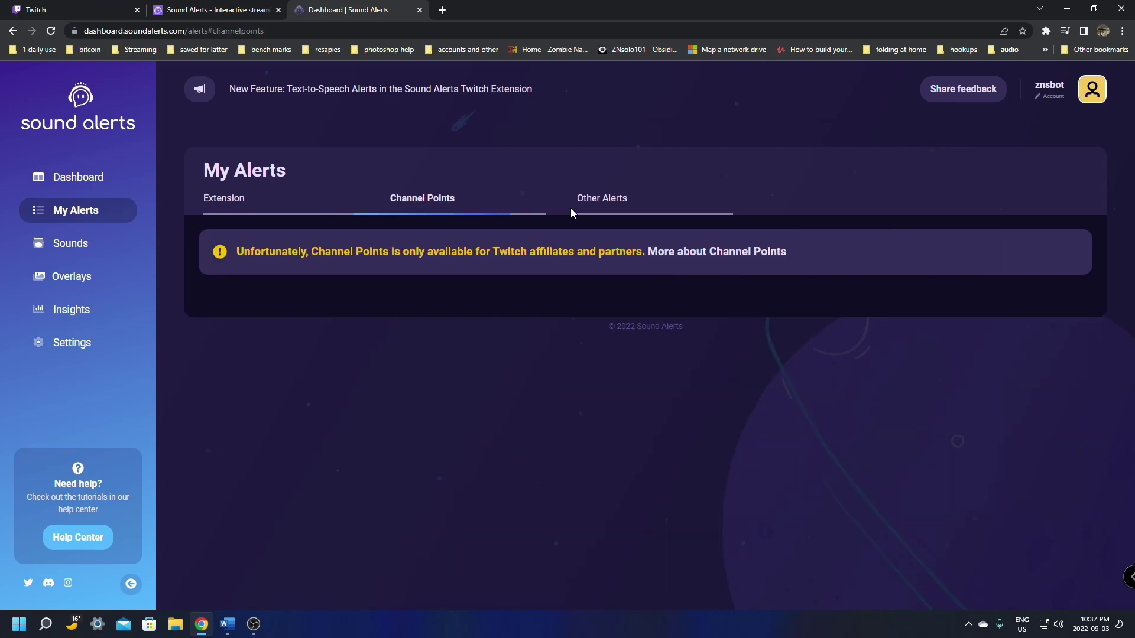
click(603, 201)
click(234, 204)
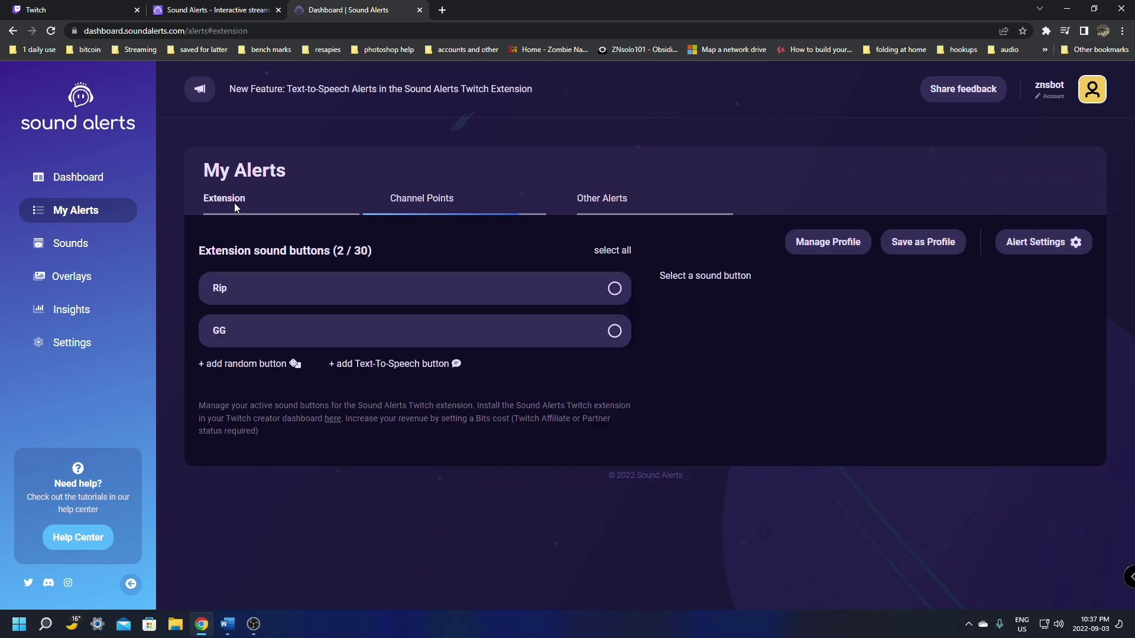
- Lower the Rip extension button's volume to 57%
click(239, 304)
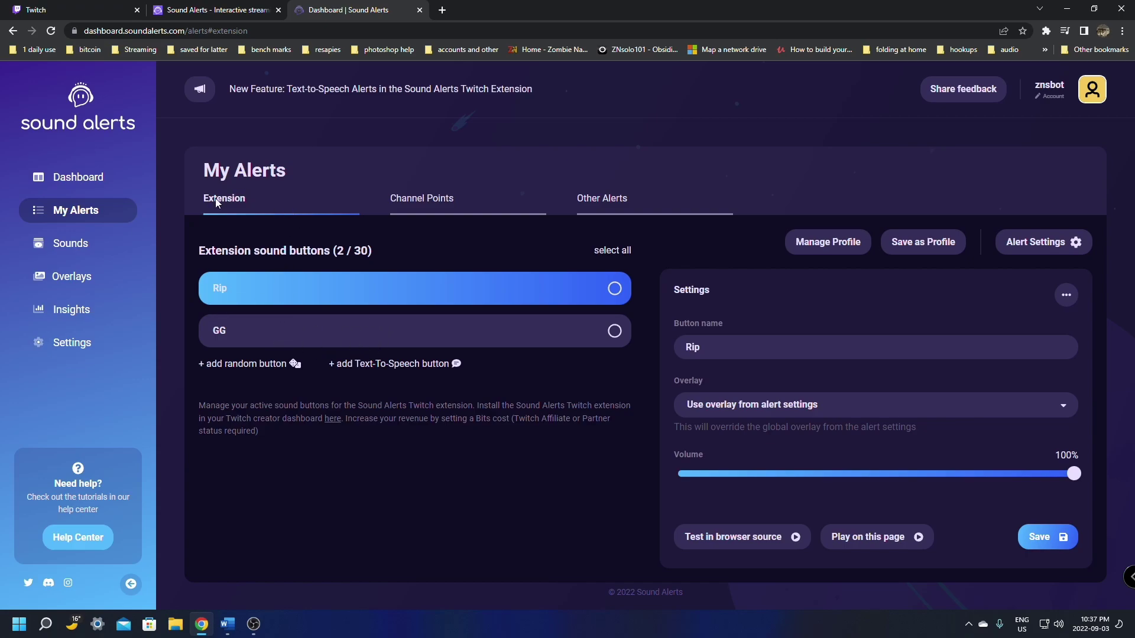
click(288, 342)
click(340, 303)
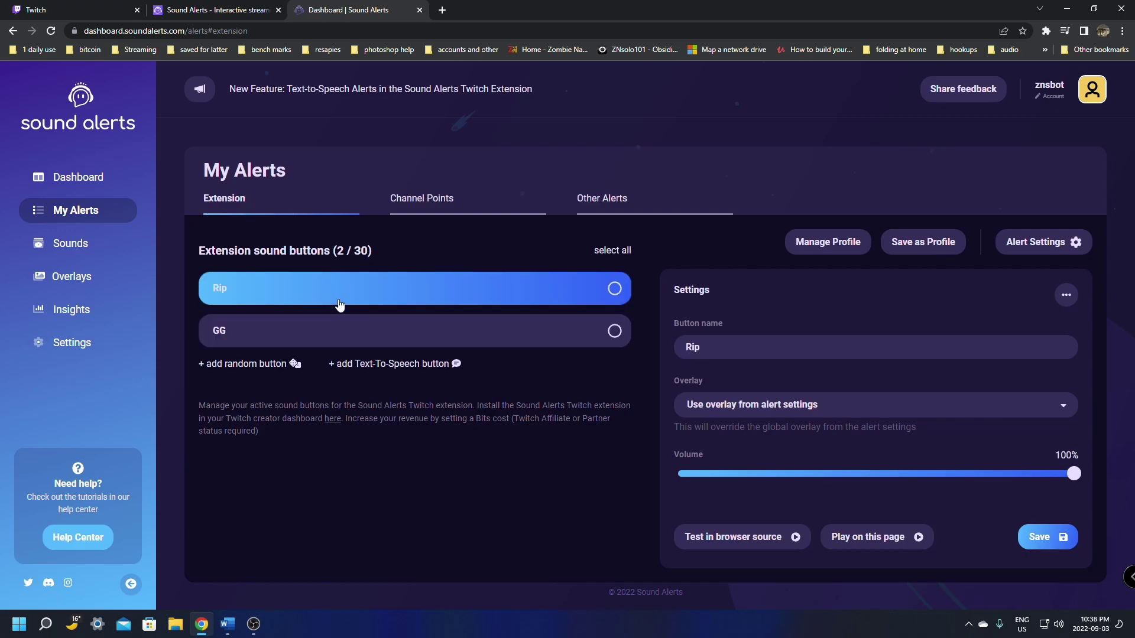
click(843, 410)
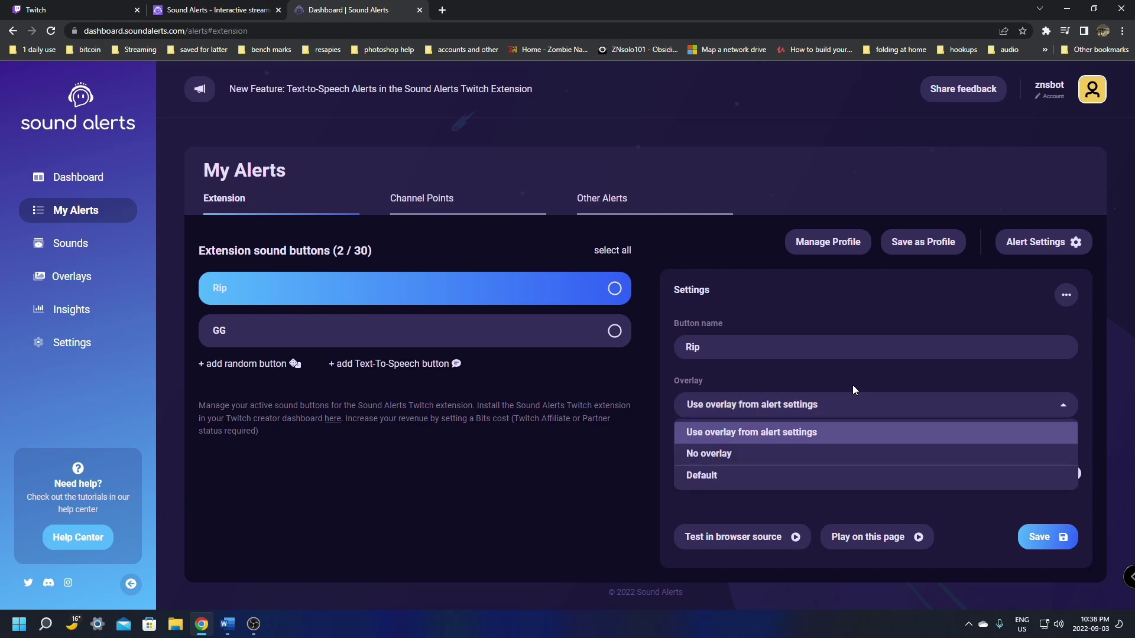
click(852, 385)
mouse_move(1075, 478)
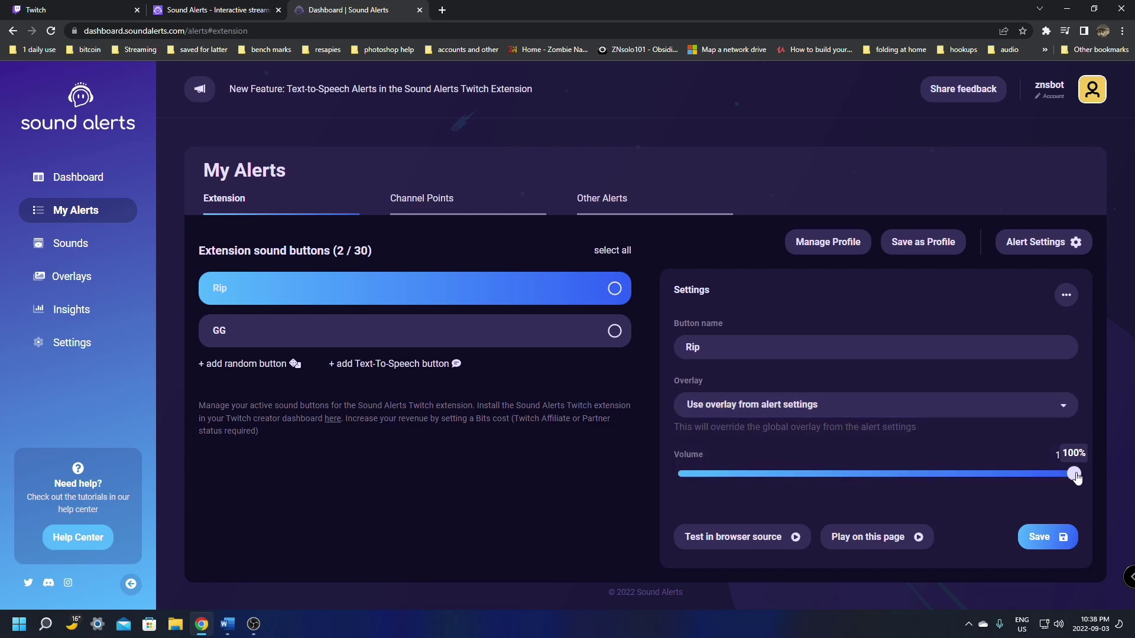
drag(1072, 476, 886, 483)
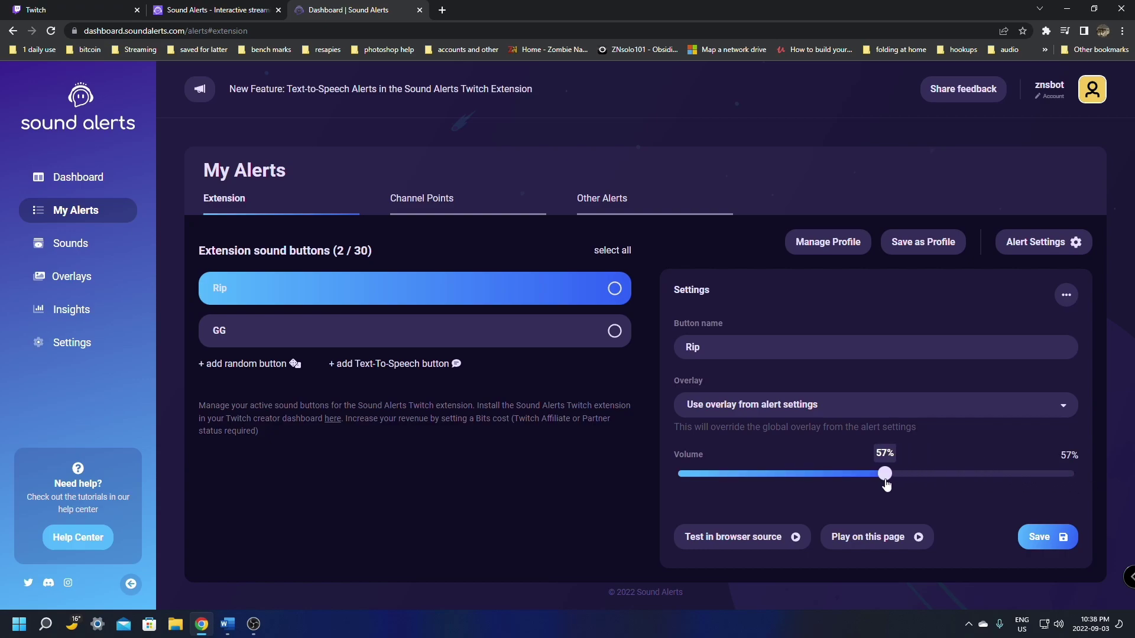
- Lower the GG extension button's volume to 54% and save the changes
click(441, 335)
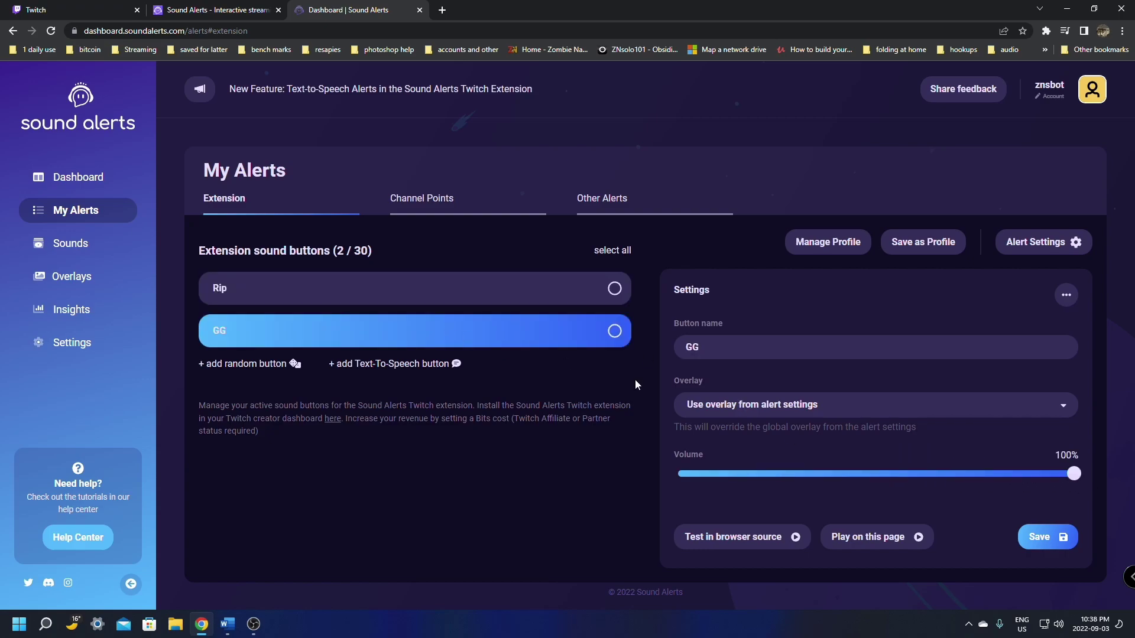
drag(1066, 476, 871, 477)
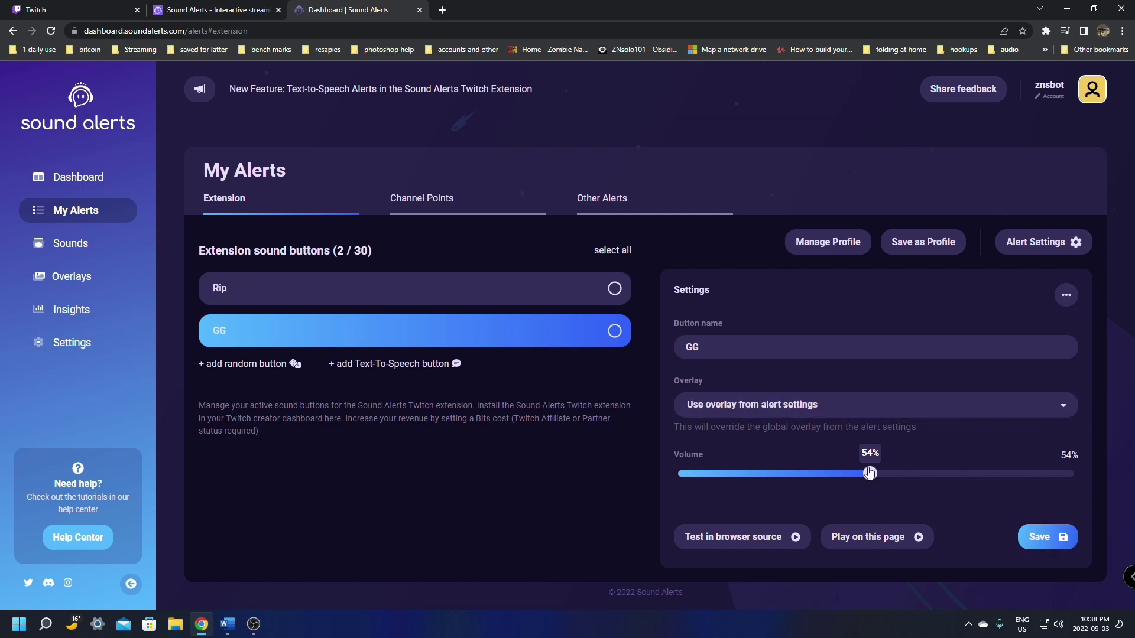
click(1056, 539)
click(74, 341)
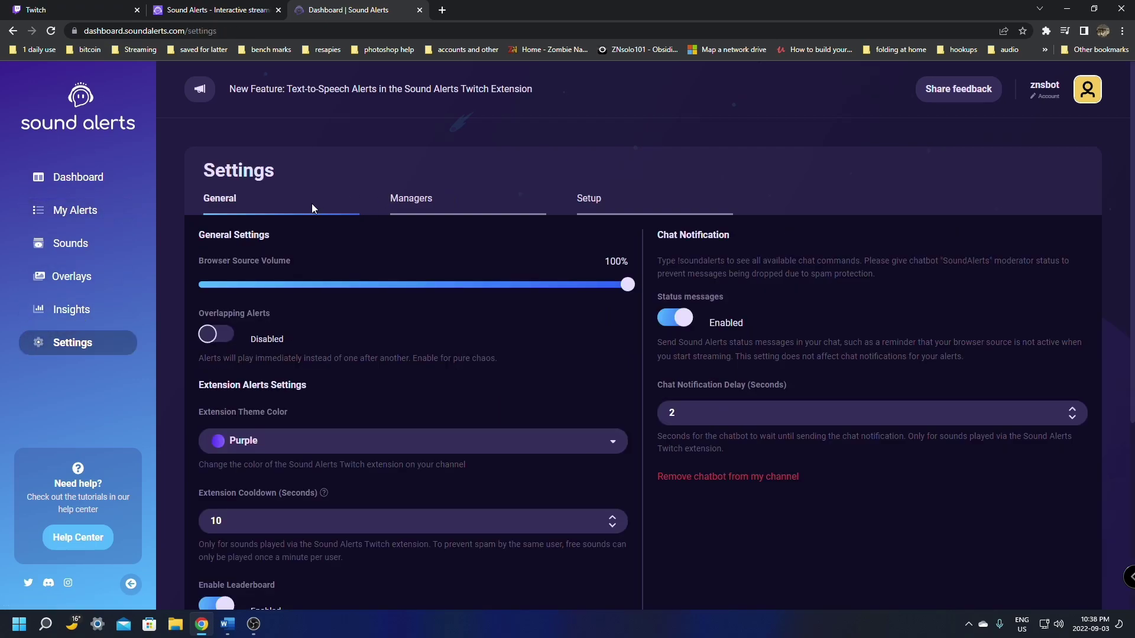
- Scroll the Setup page to the Twitch extension install step and switch to Twitch
click(598, 204)
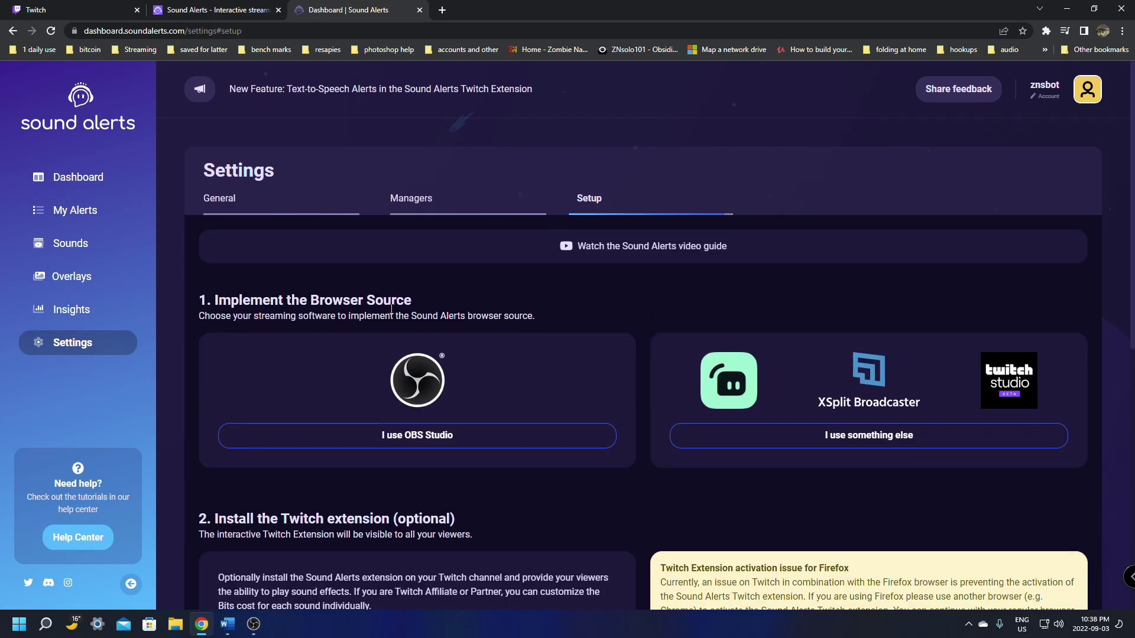
scroll(390, 313, down, 5)
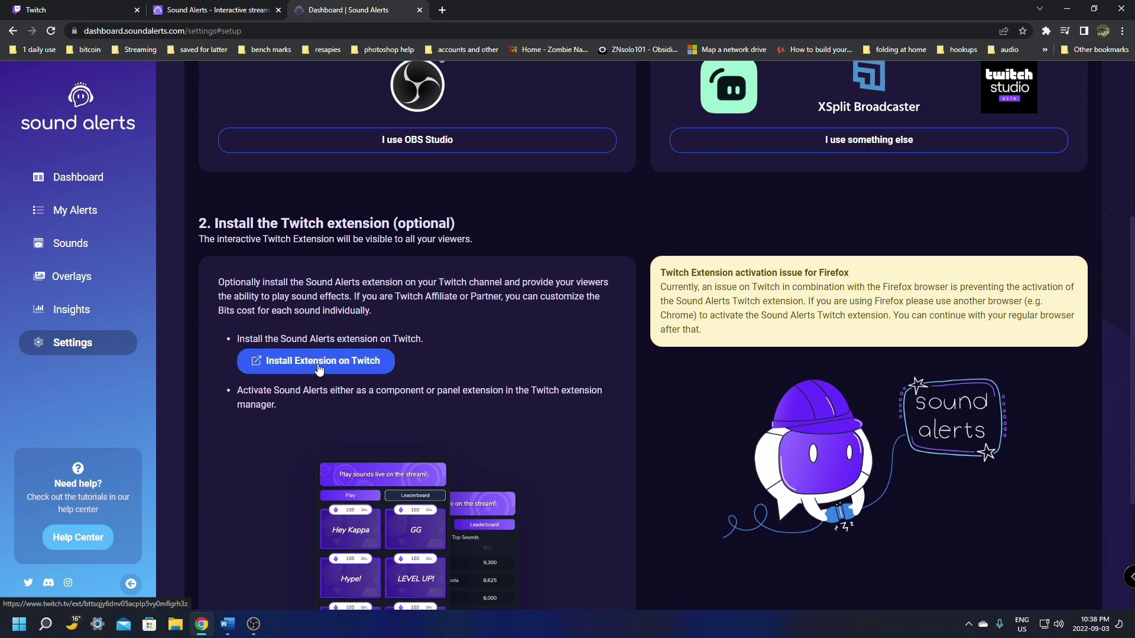
scroll(419, 313, down, 2)
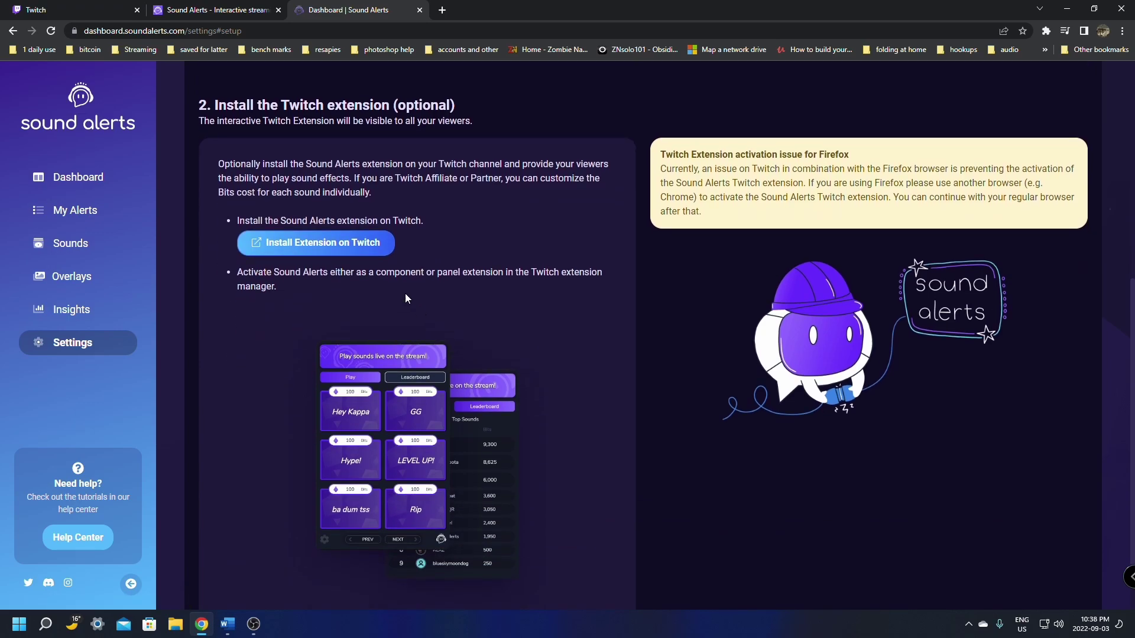
click(340, 251)
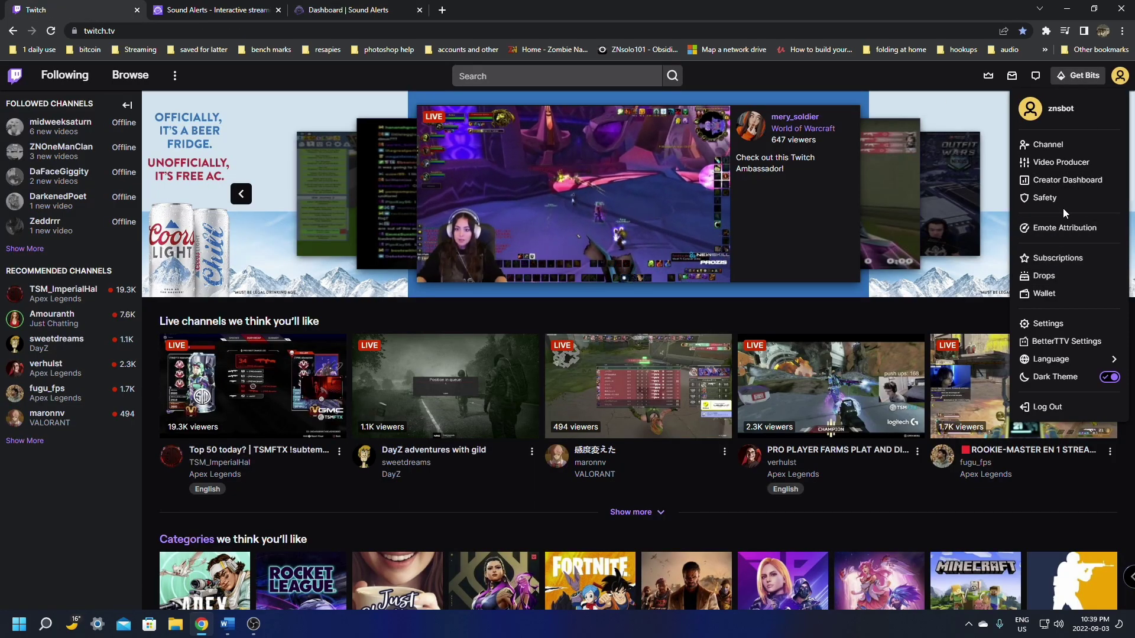
- Search the channel's Creator Dashboard extensions for 'soundalerts'
click(1067, 181)
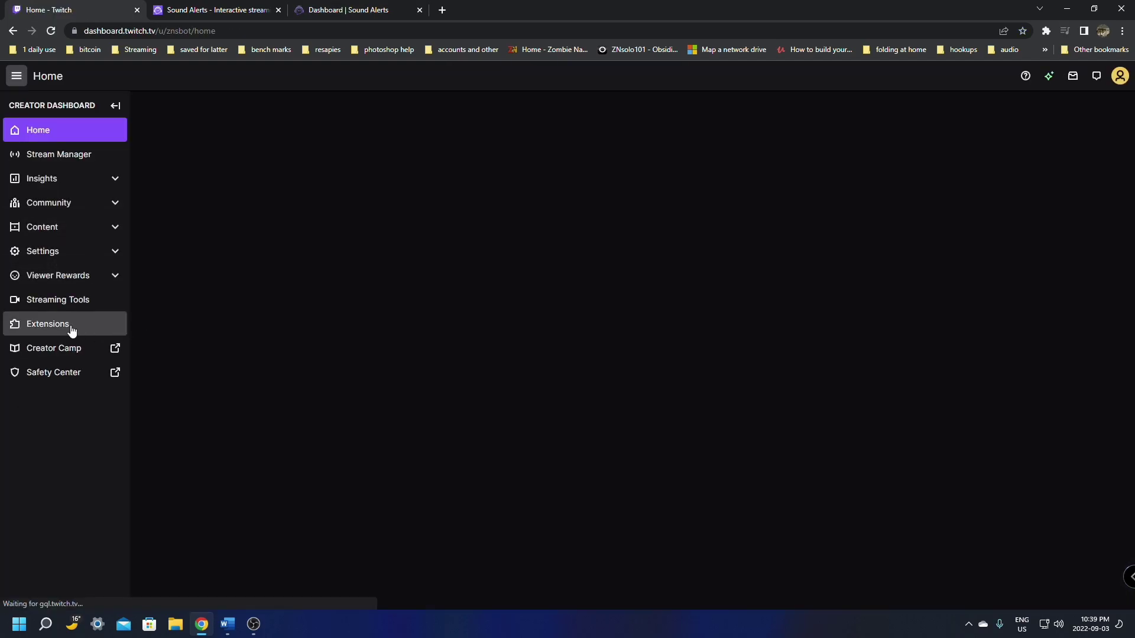
click(65, 325)
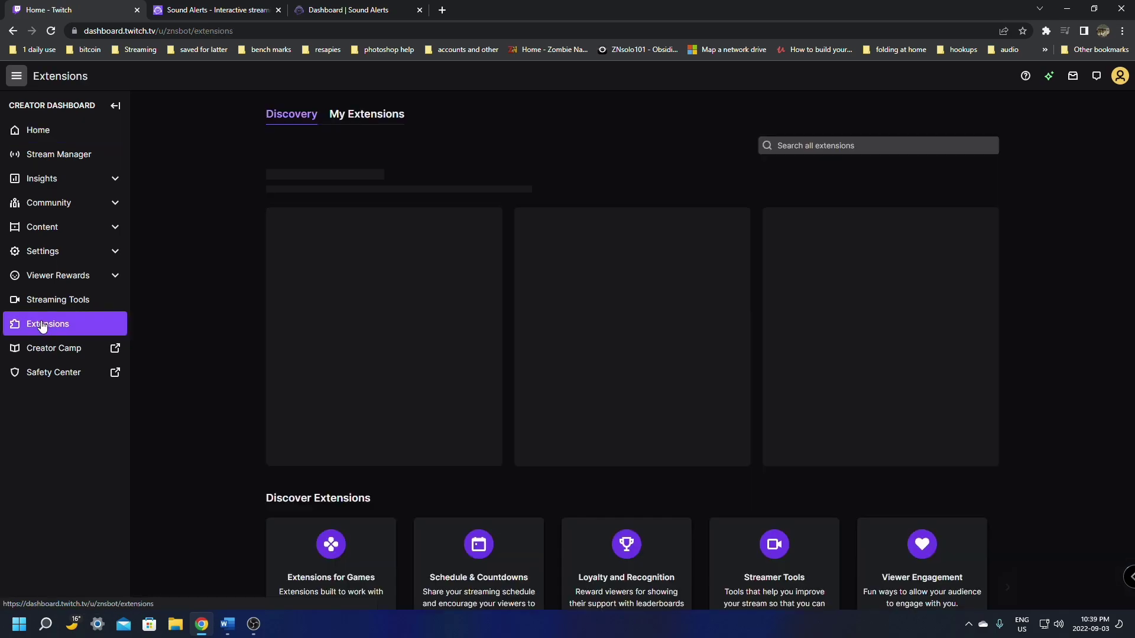
click(814, 145)
text(soundalerts)
key(Return)
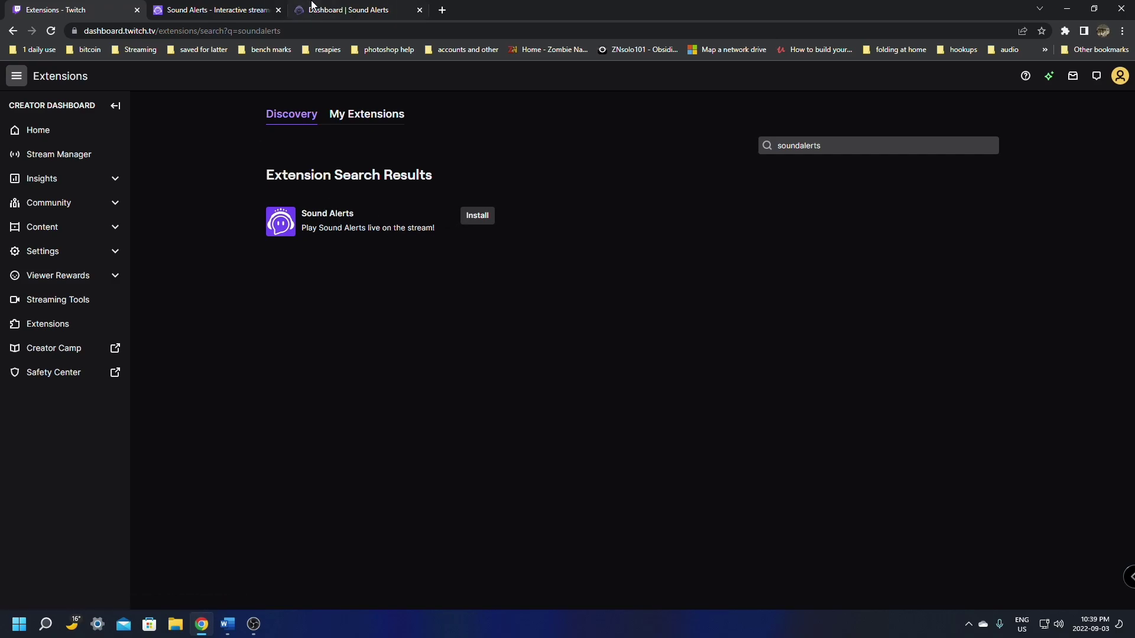
- Install the Sound Alerts extension and dismiss its configuration window
click(352, 8)
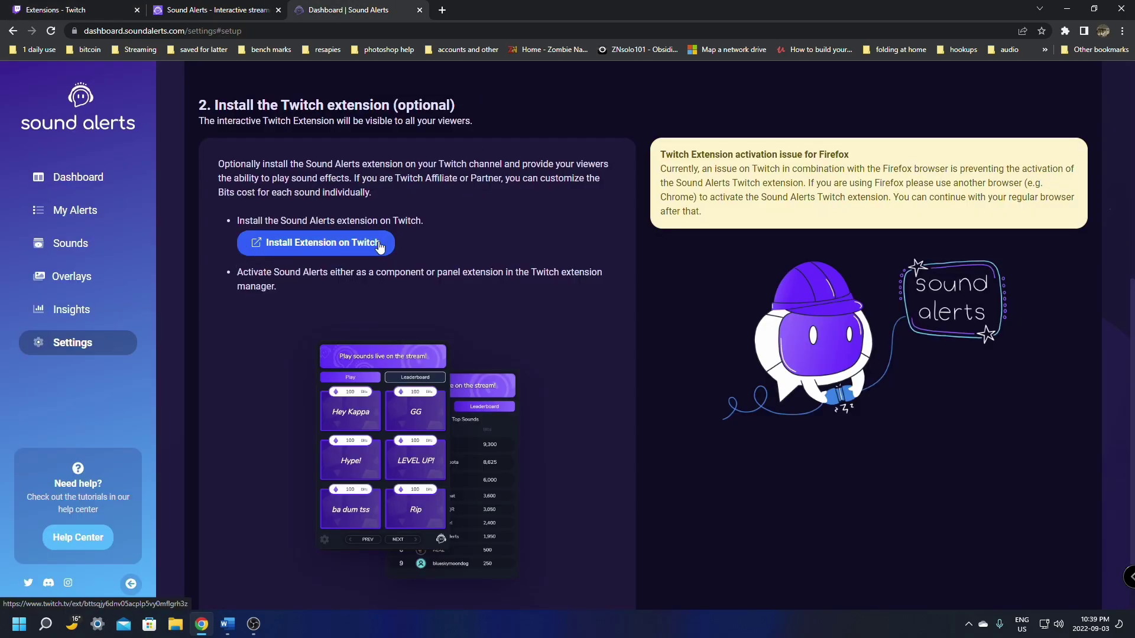
click(325, 243)
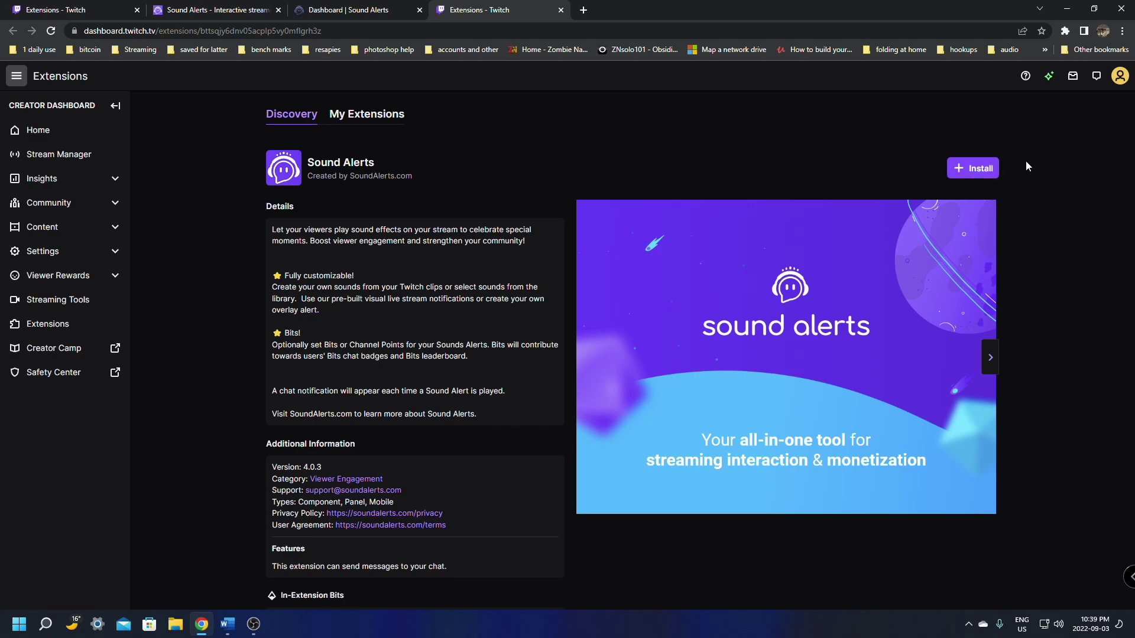
click(978, 170)
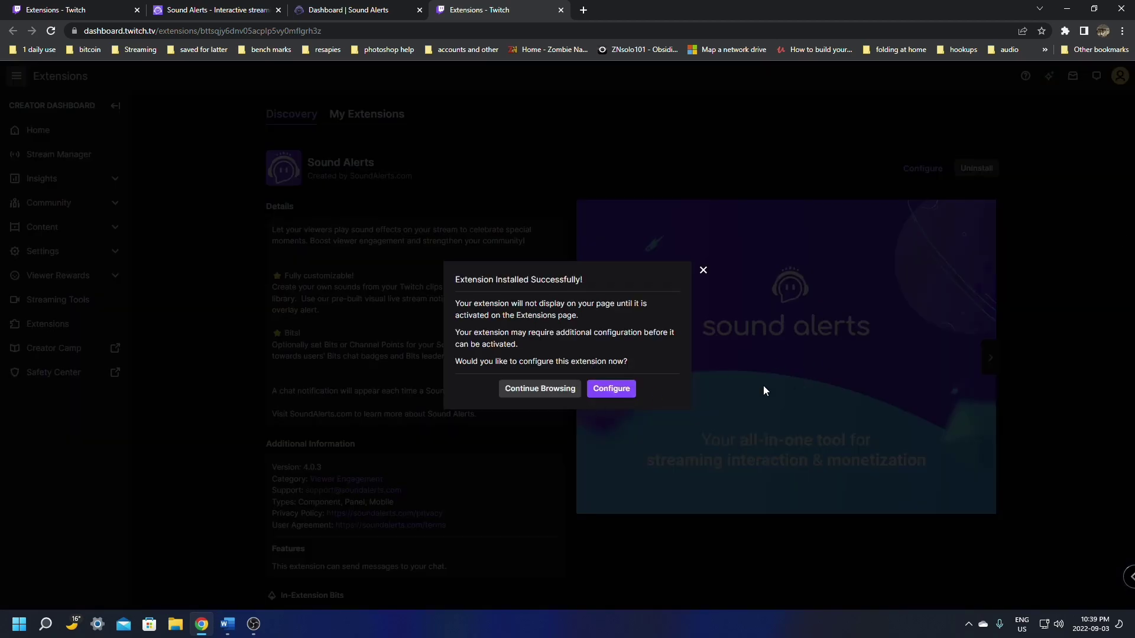
click(611, 388)
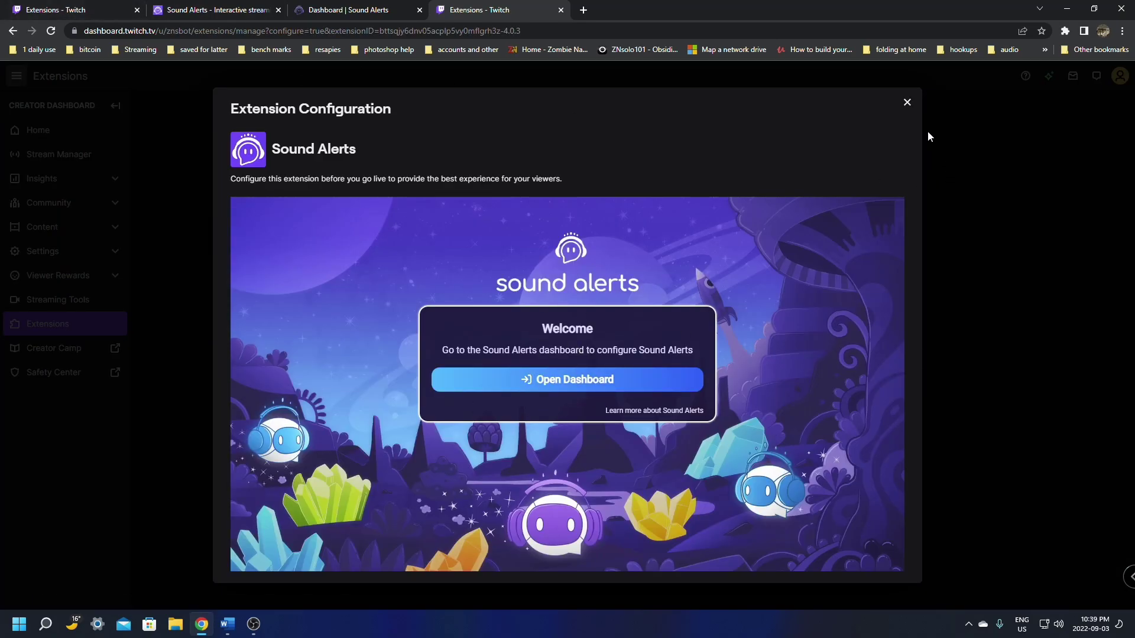
click(907, 103)
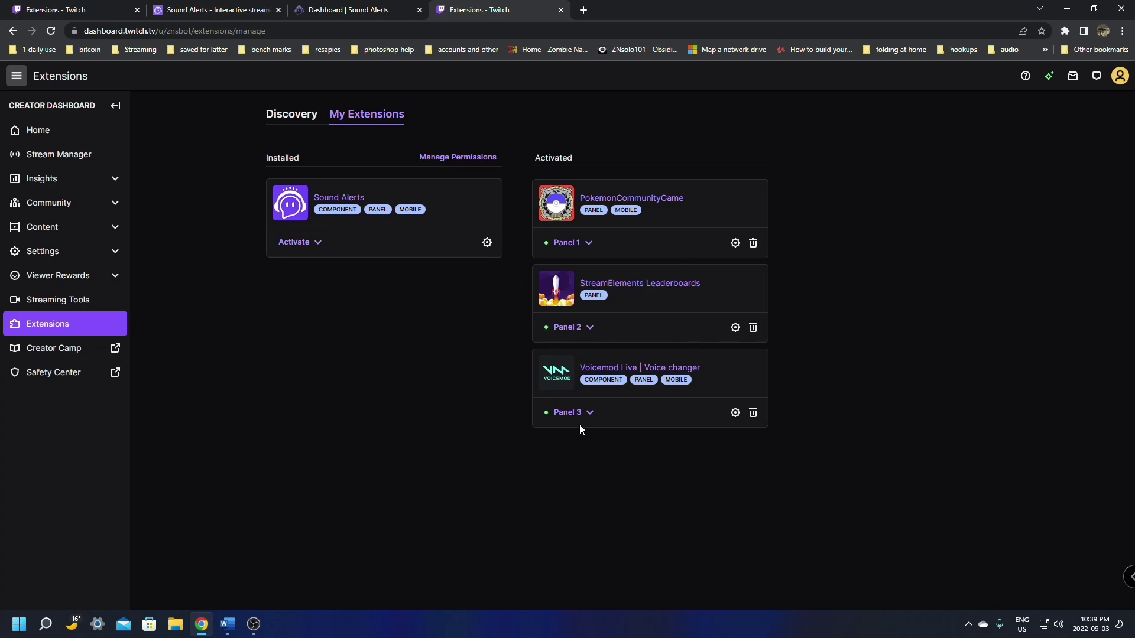
- Deactivate PokemonCommunityGame and set Sound Alerts as Panel 1, then open the account menu
click(309, 244)
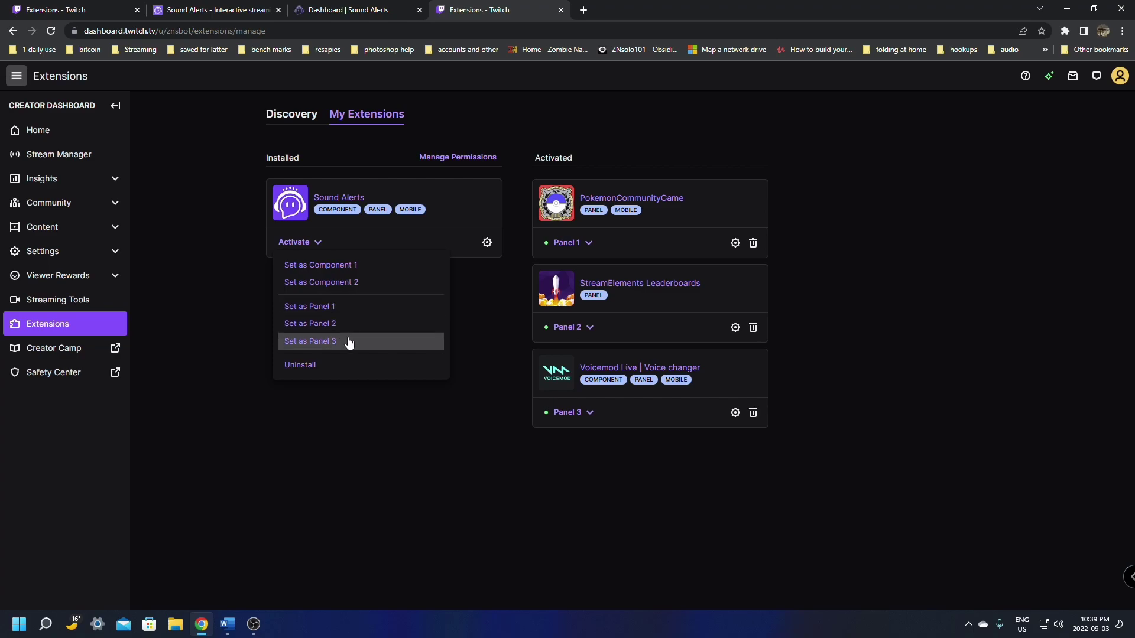
click(939, 335)
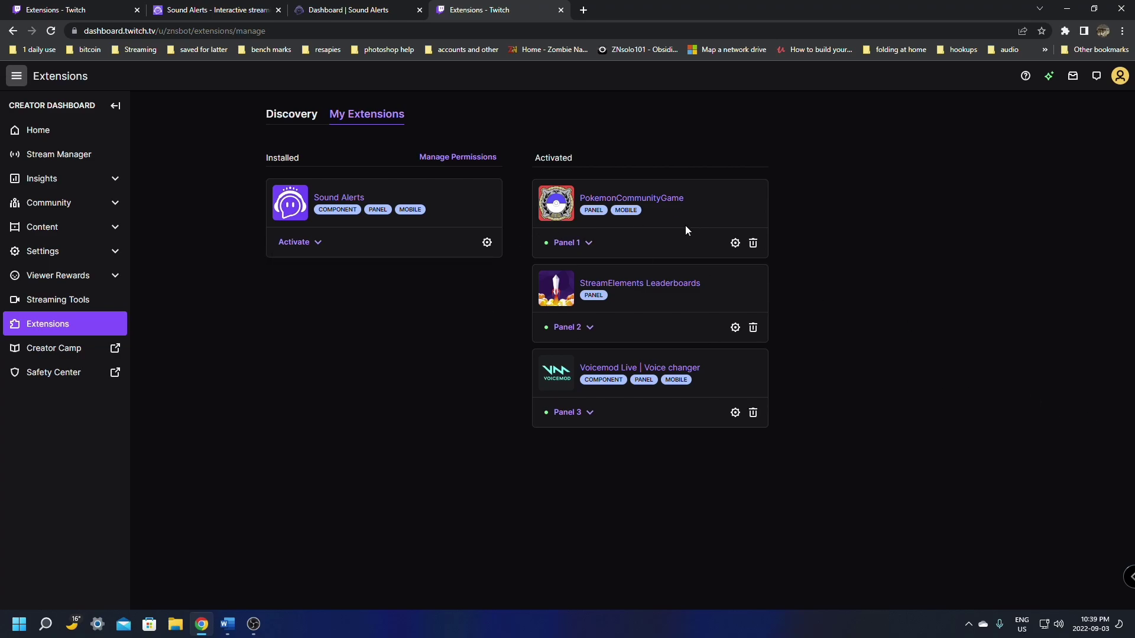
click(591, 246)
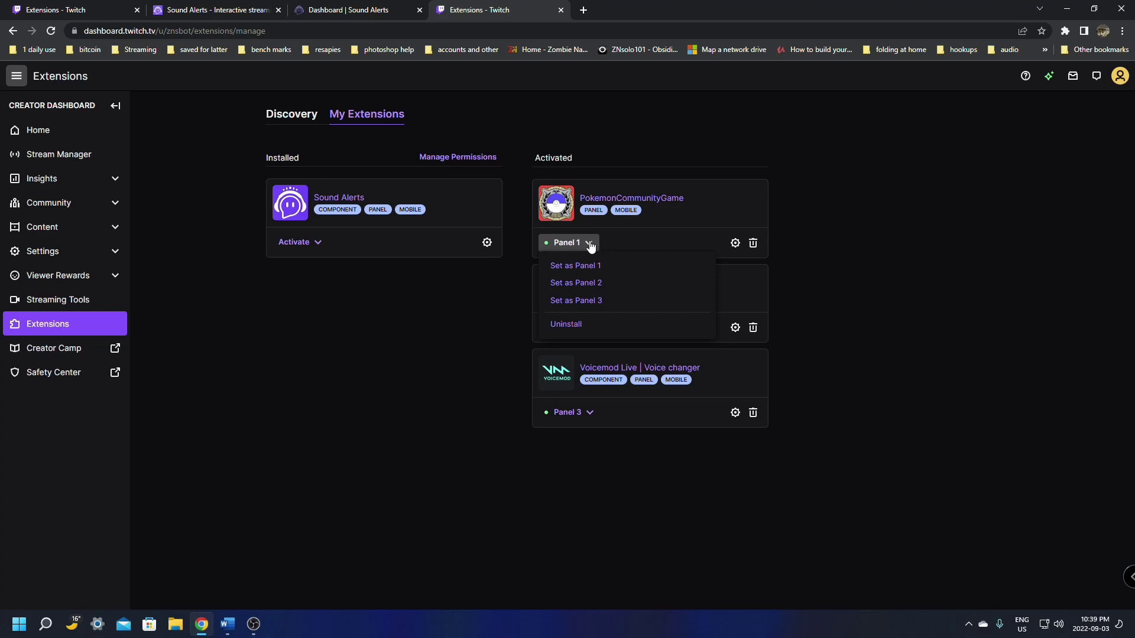
click(805, 276)
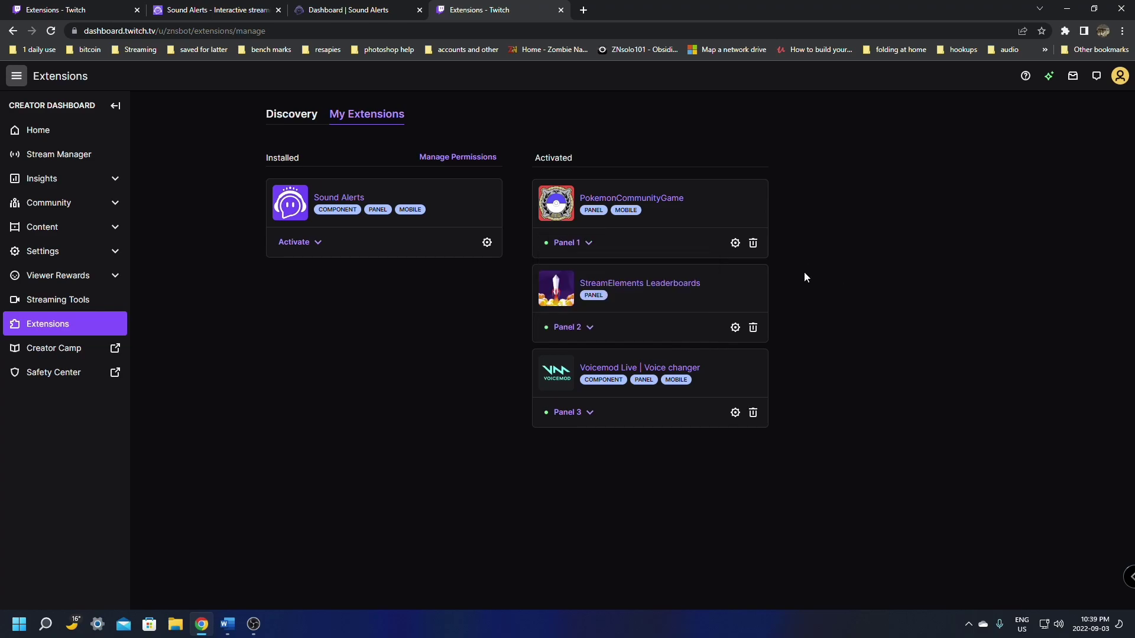
click(755, 244)
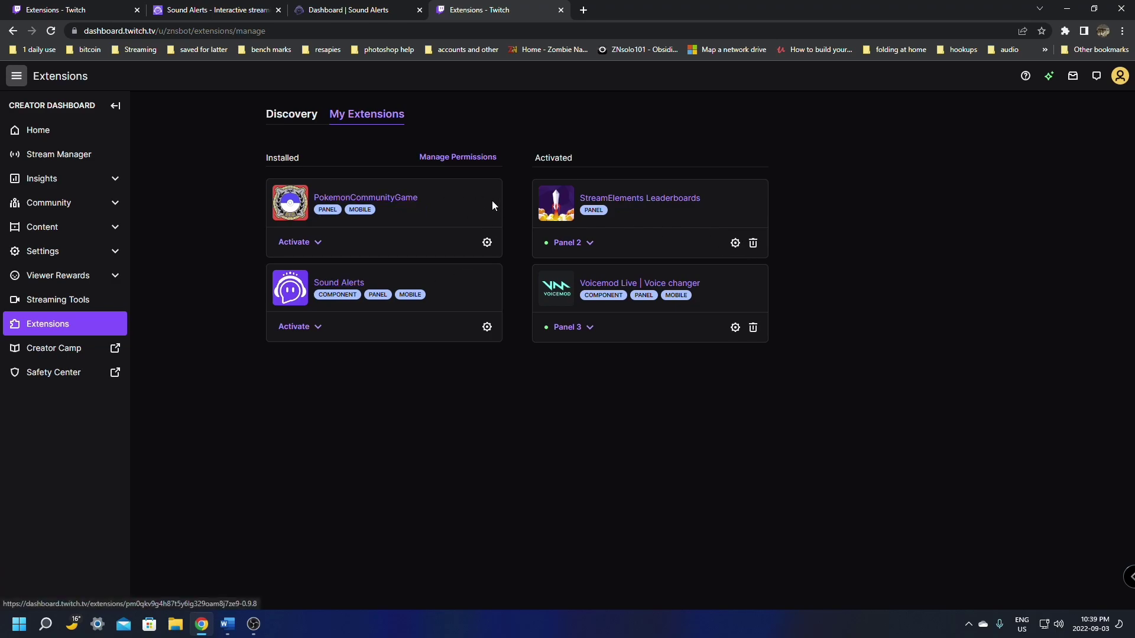
click(320, 328)
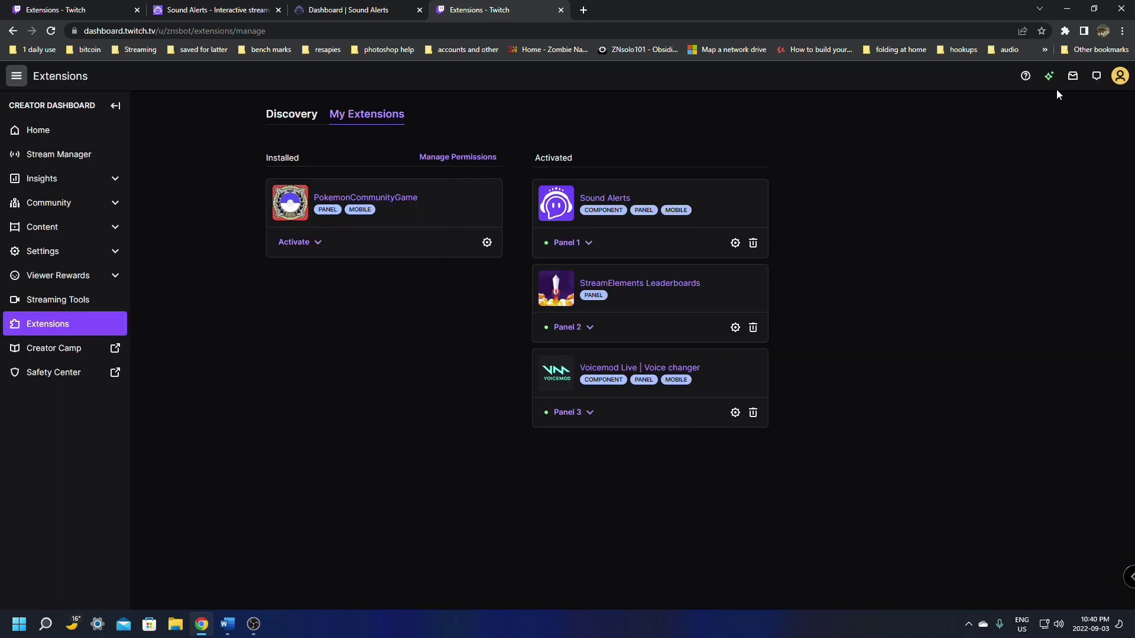
click(1120, 77)
- View the channel page with chat and scroll down to the Sound Alerts panel below About
click(1046, 163)
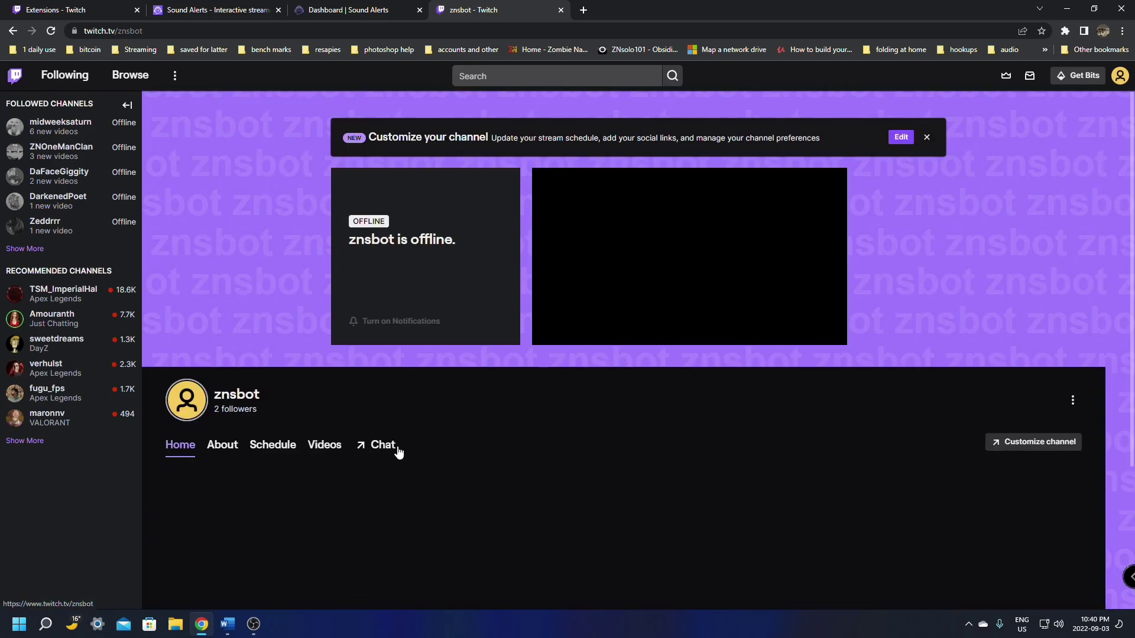
click(391, 445)
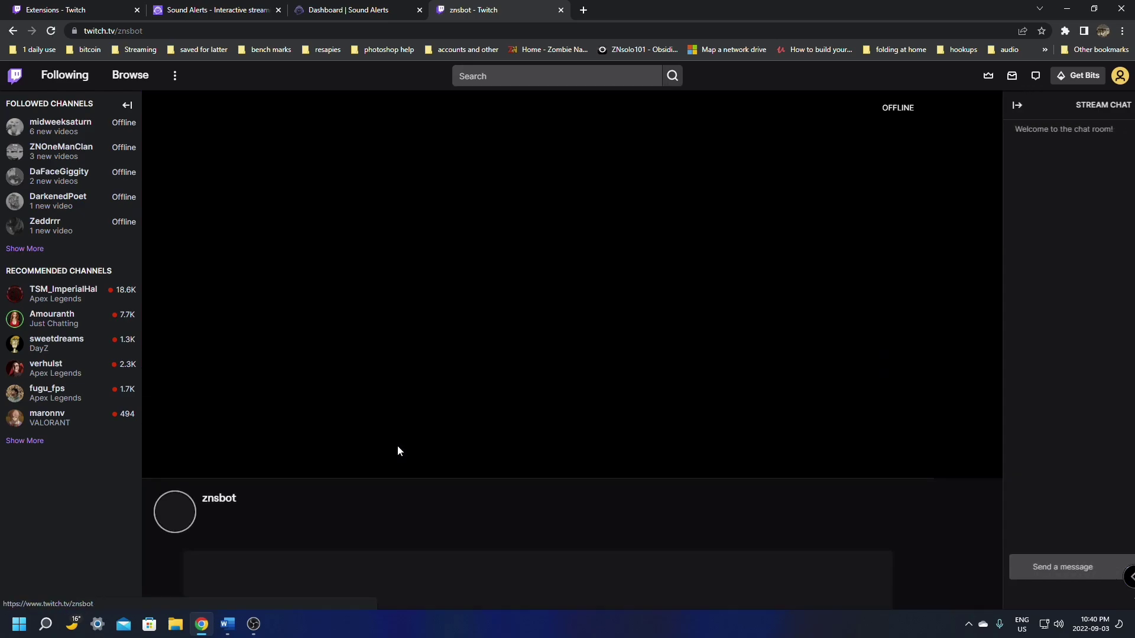
scroll(478, 498, down, 10)
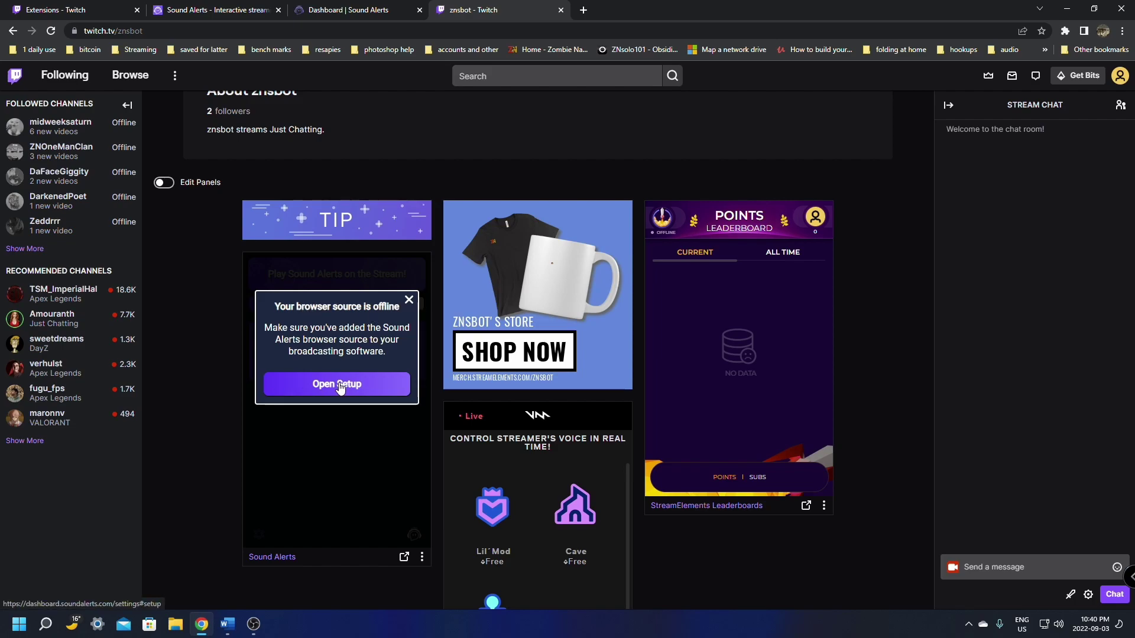
key(alt+Tab)
- Reapply the soundalerts browser source properties in OBS, then return to the Twitch channel page
click(317, 586)
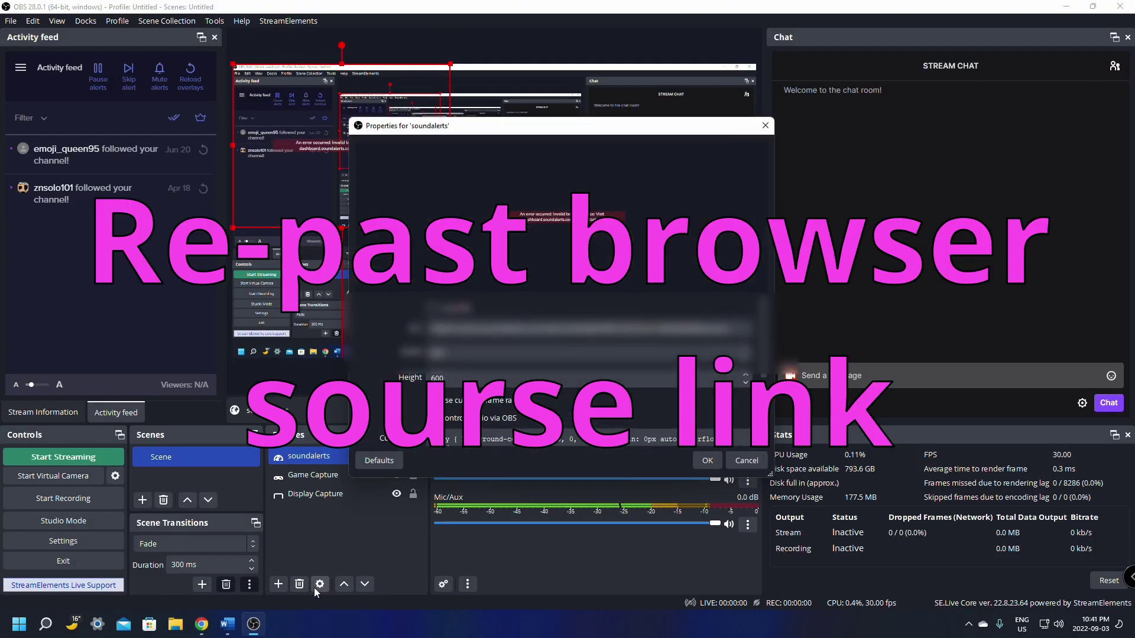
key(alt+Tab)
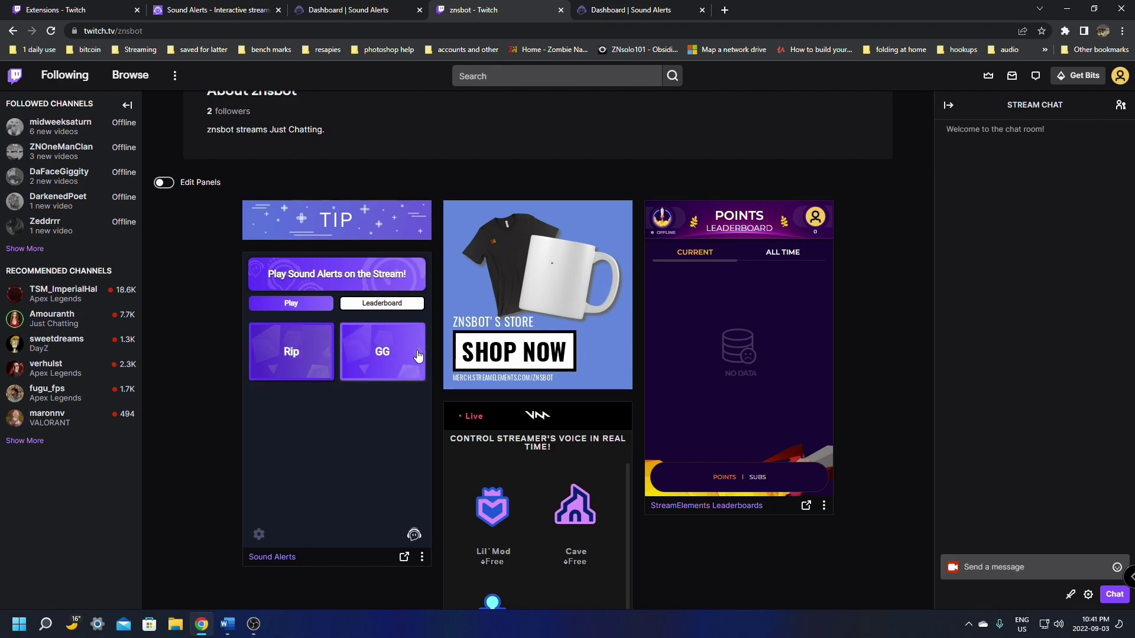
scroll(349, 360, up, 5)
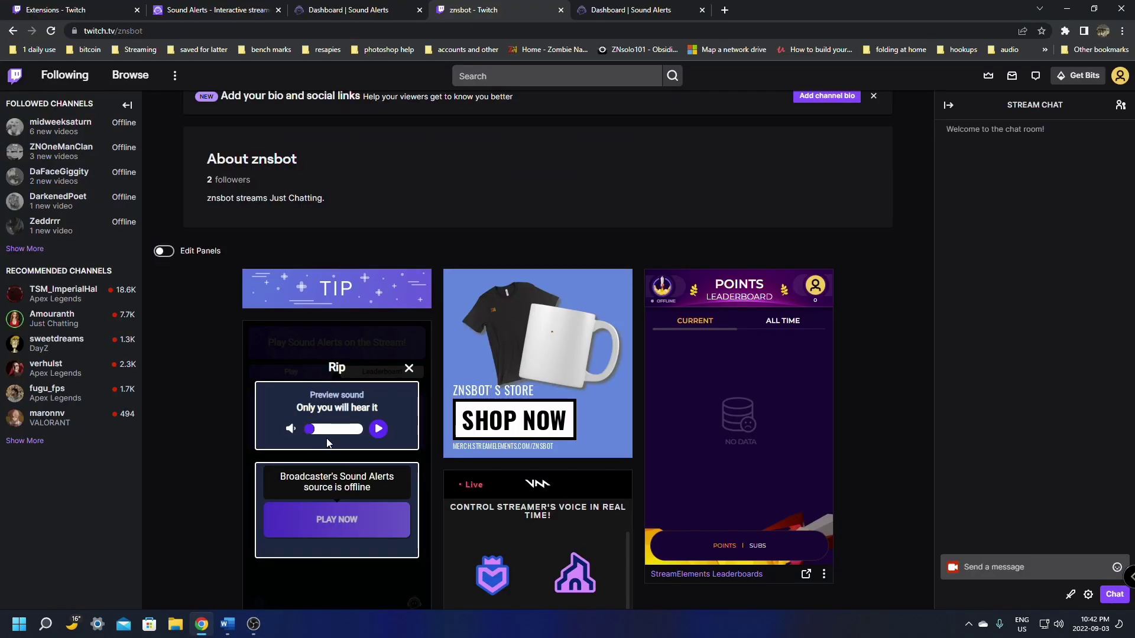
scroll(328, 443, up, 4)
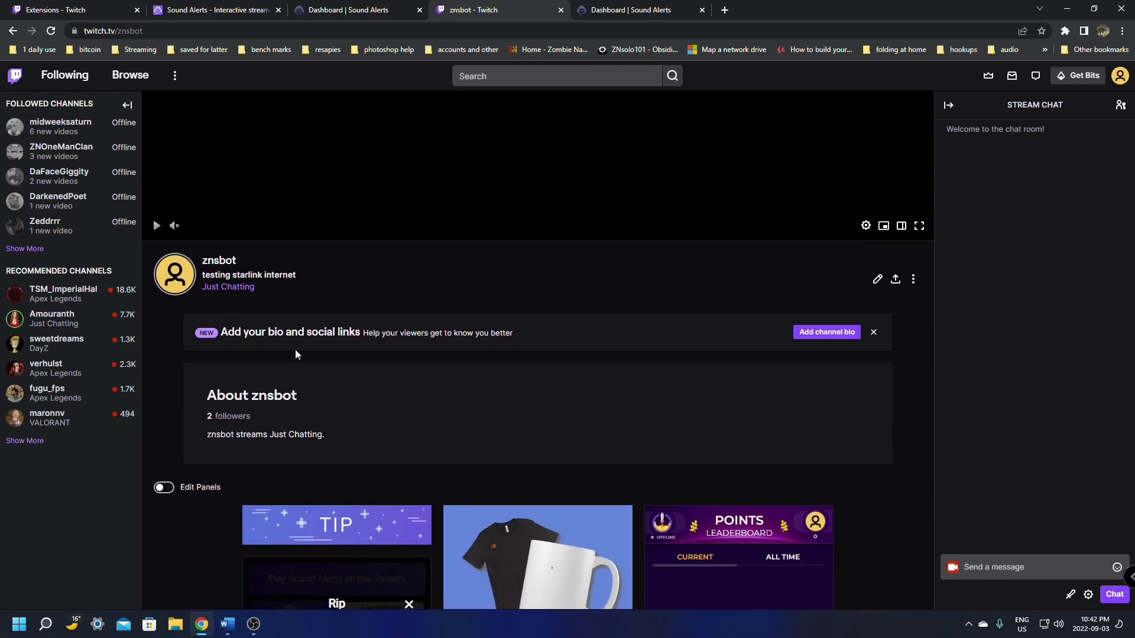
click(220, 261)
click(225, 448)
scroll(456, 448, down, 5)
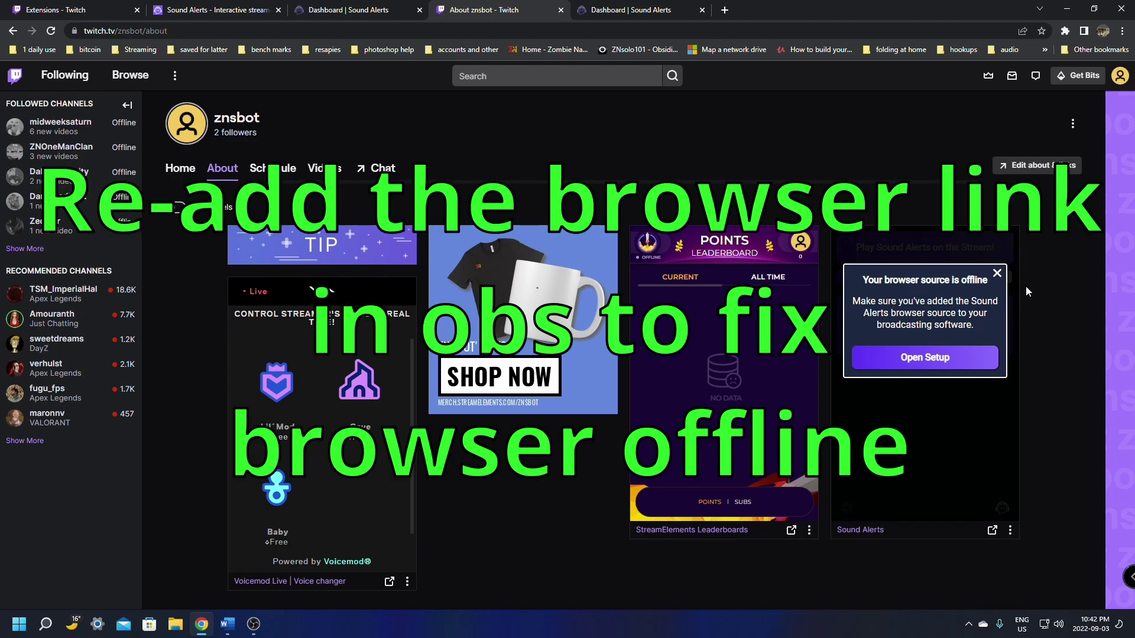
click(997, 274)
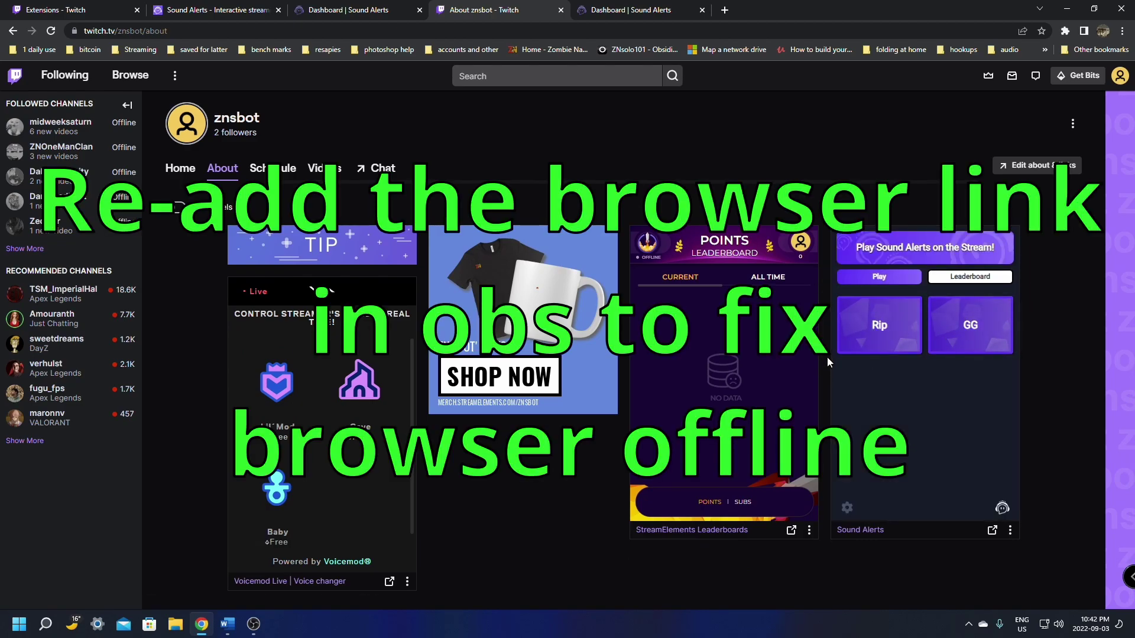
scroll(797, 381, up, 5)
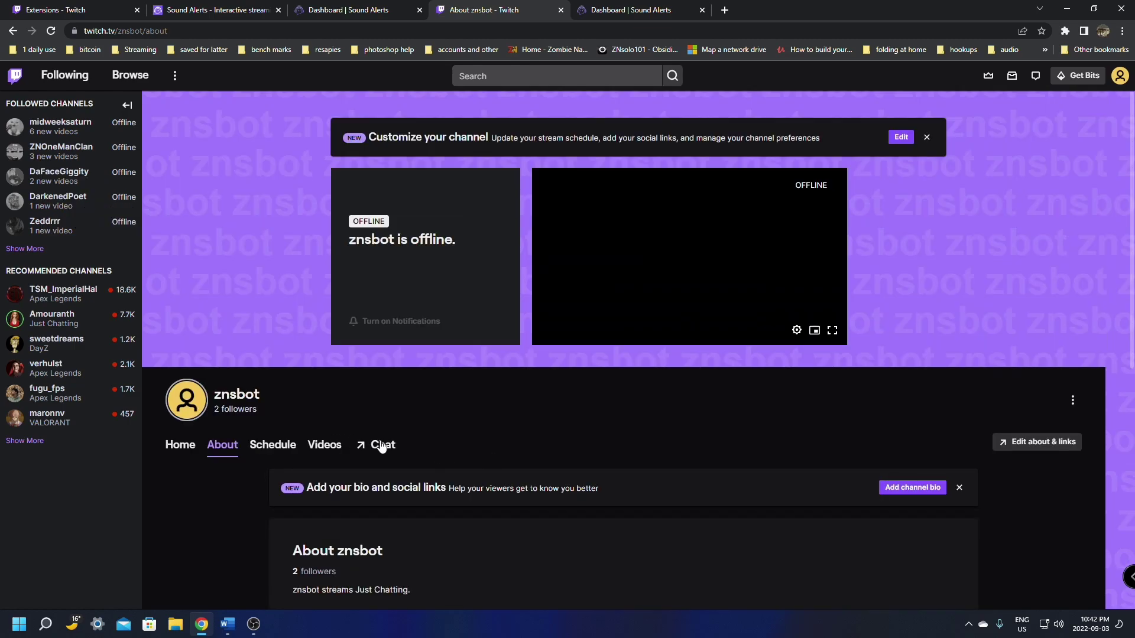
click(382, 443)
scroll(637, 450, down, 5)
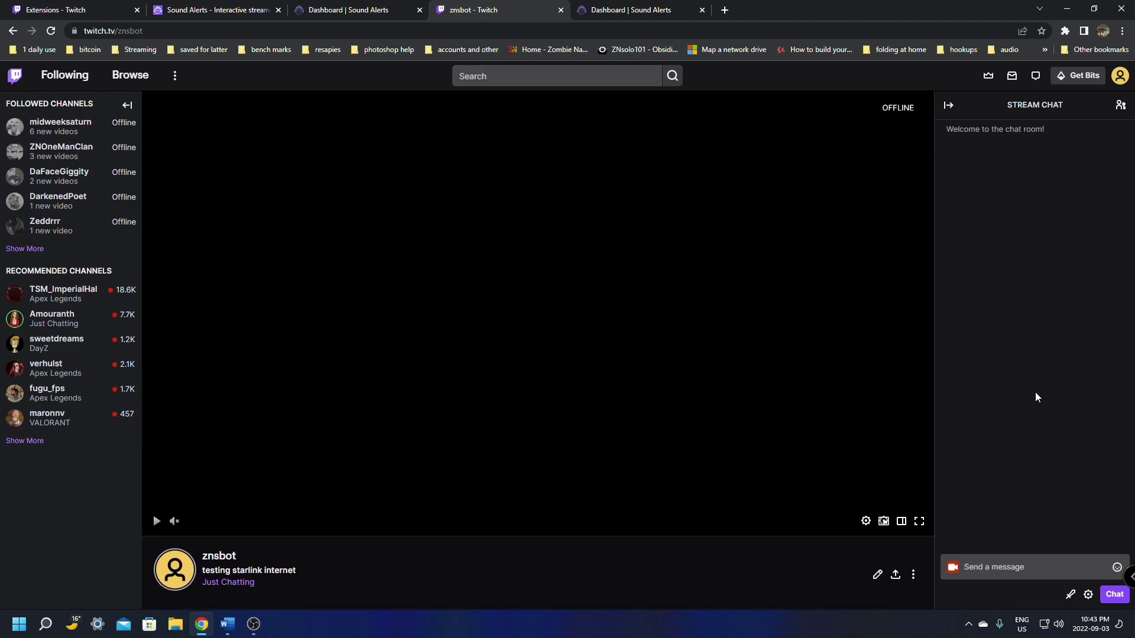
scroll(659, 453, down, 5)
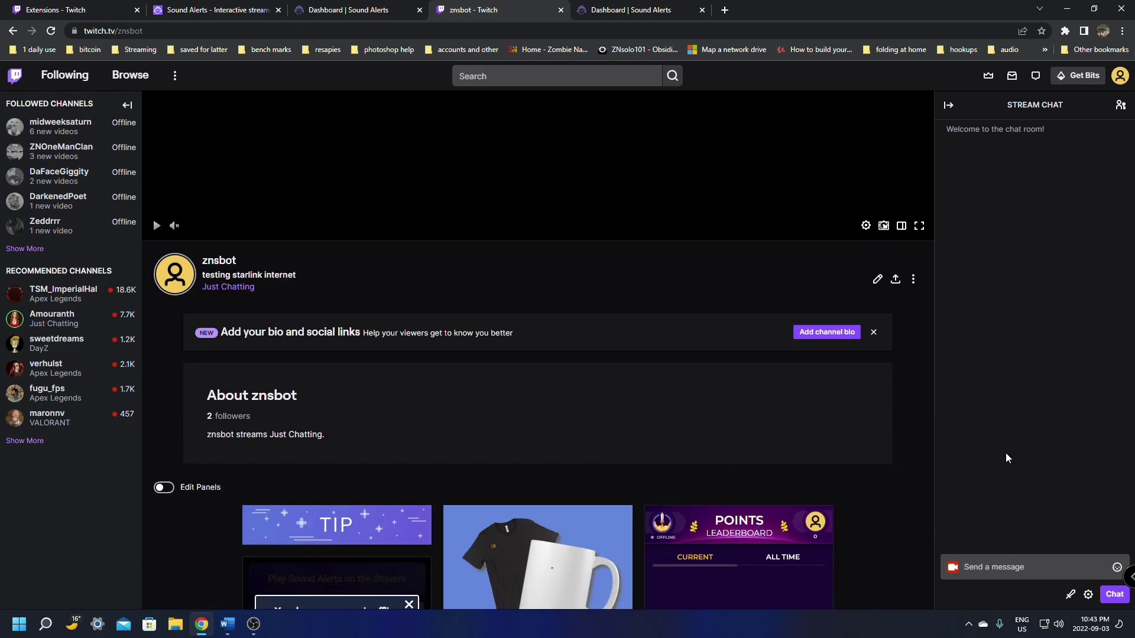
scroll(842, 489, up, 1)
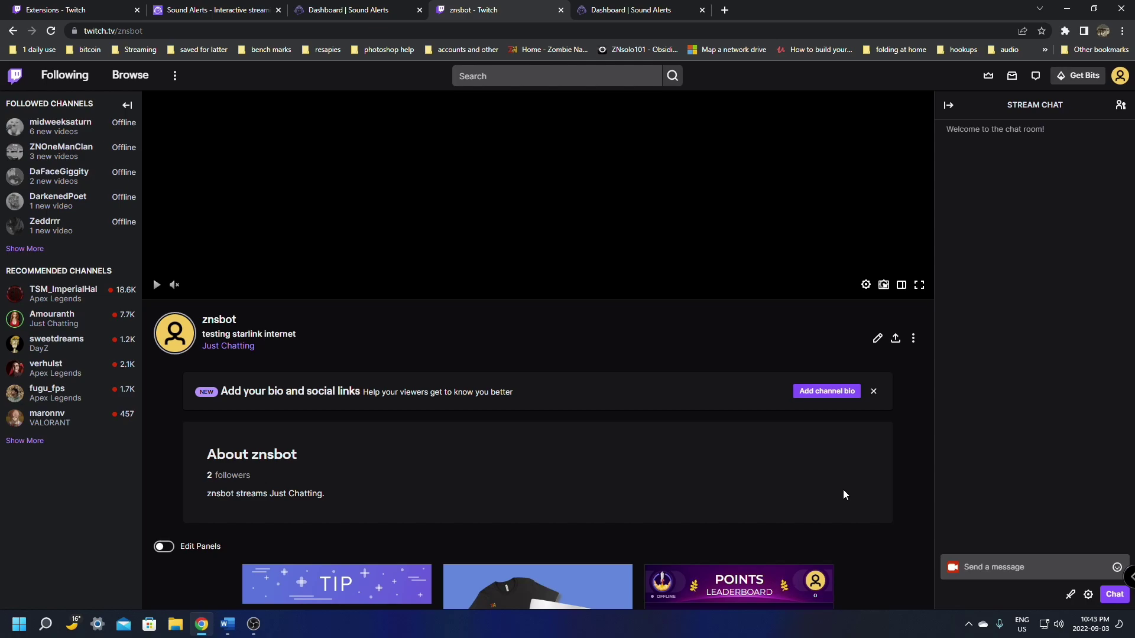